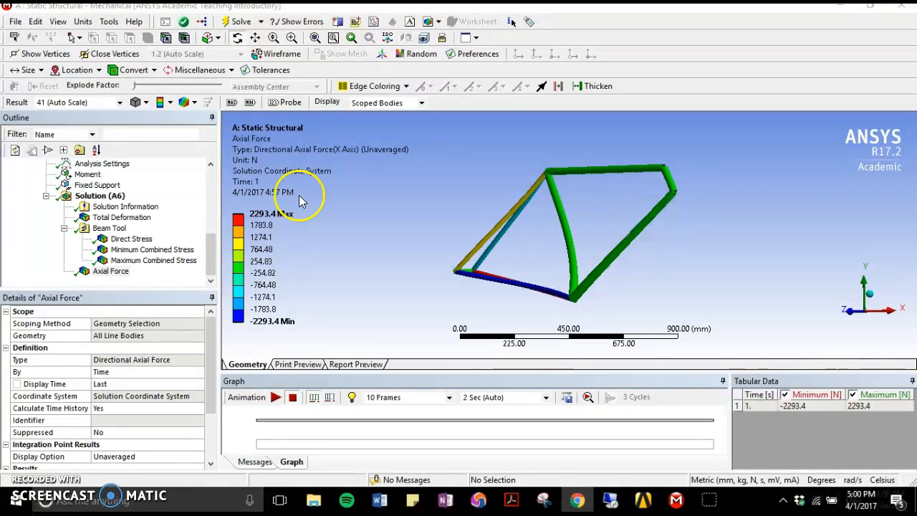
- Delete the Axial Force result from the Static Structural solution and confirm the deletion
{"action": "left_click", "coordinate": [121, 274]}
{"action": "right_click", "coordinate": [124, 280]}
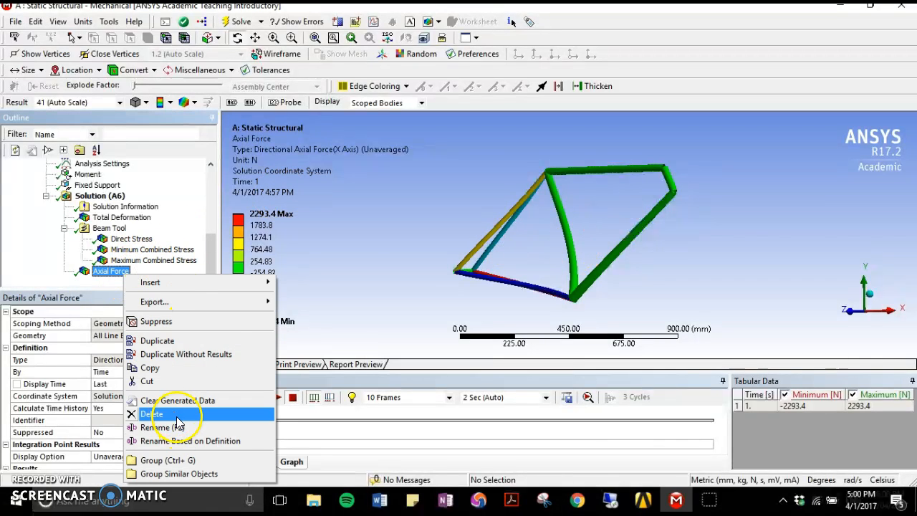
{"action": "left_click", "coordinate": [161, 417]}
{"action": "left_click", "coordinate": [445, 298]}
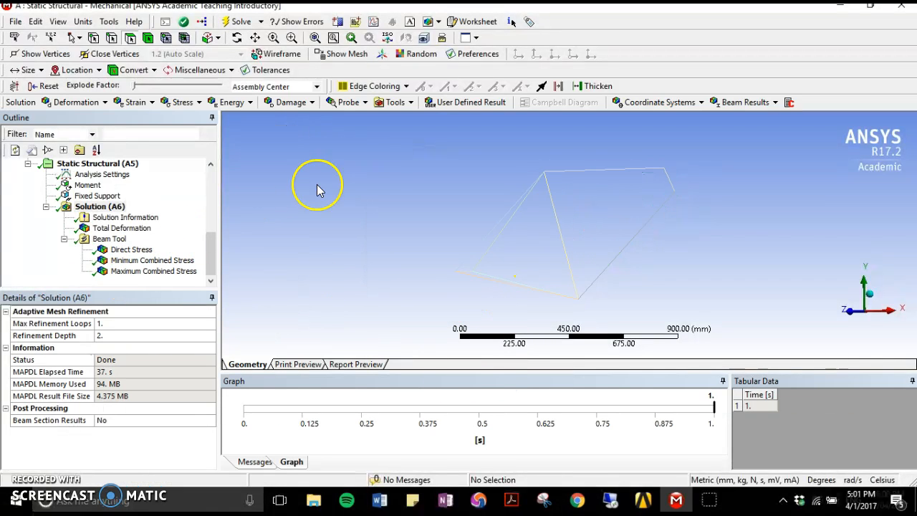
- Turn on wireframe display for the bicycle frame model
{"action": "middle_click_drag", "start_coordinate": [526, 230], "coordinate": [696, 222]}
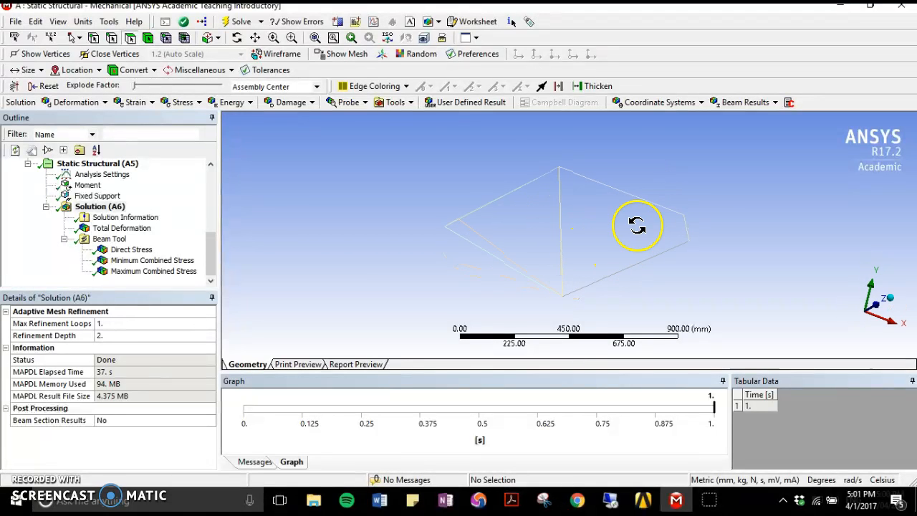
{"action": "left_click", "coordinate": [275, 56]}
{"action": "middle_click_drag", "start_coordinate": [635, 219], "coordinate": [398, 215]}
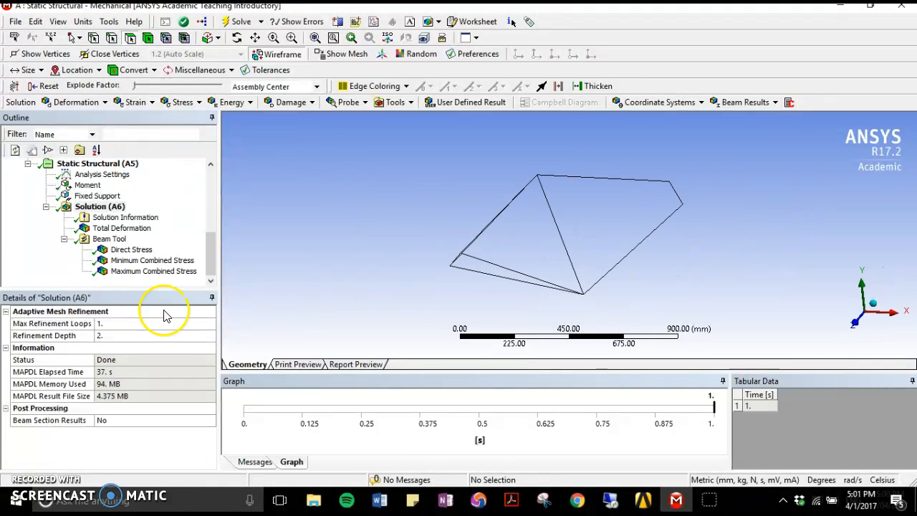
- Add an Axial Force beam result to the solution and evaluate it
{"action": "left_click", "coordinate": [768, 103]}
{"action": "left_click", "coordinate": [749, 117]}
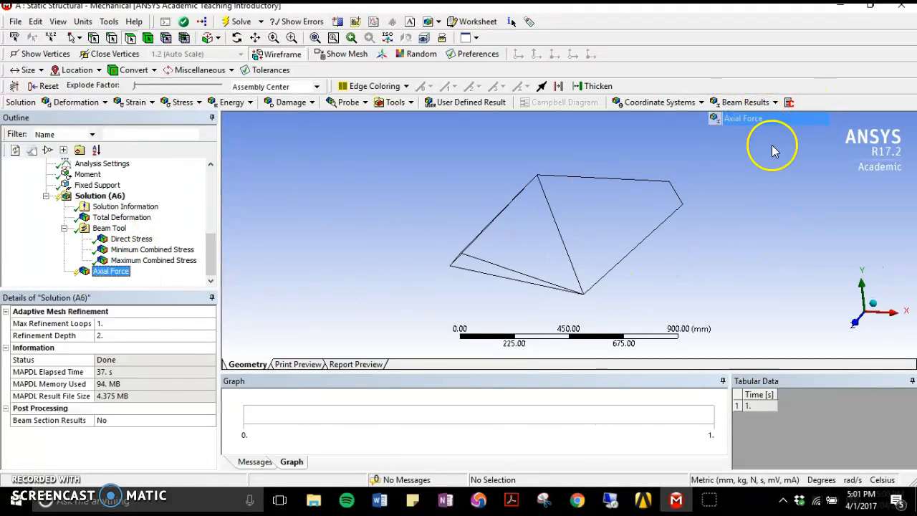
{"action": "right_click", "coordinate": [177, 276]}
{"action": "left_click", "coordinate": [188, 296]}
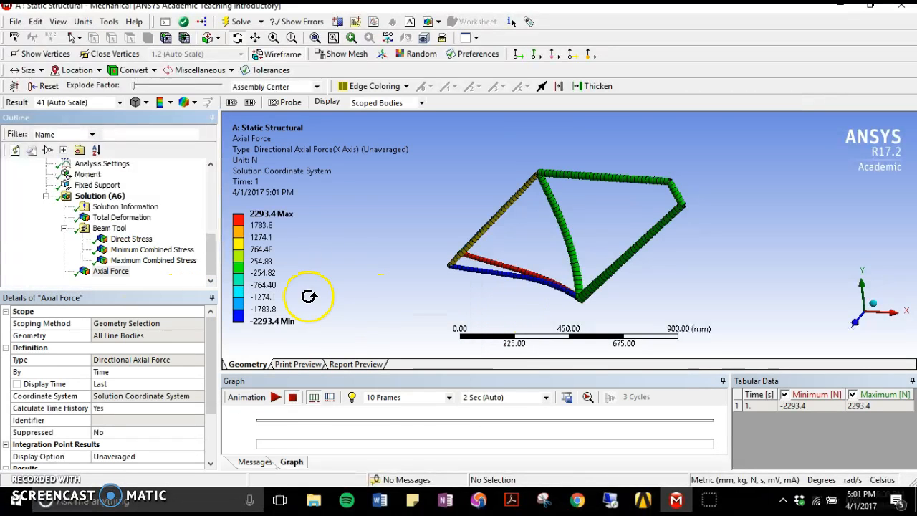
- Probe the axial force in the seat stay and chain stay tubes near the rear axle of the frame
{"action": "left_click_drag", "start_coordinate": [451, 240], "coordinate": [512, 212]}
{"action": "left_click", "coordinate": [289, 102]}
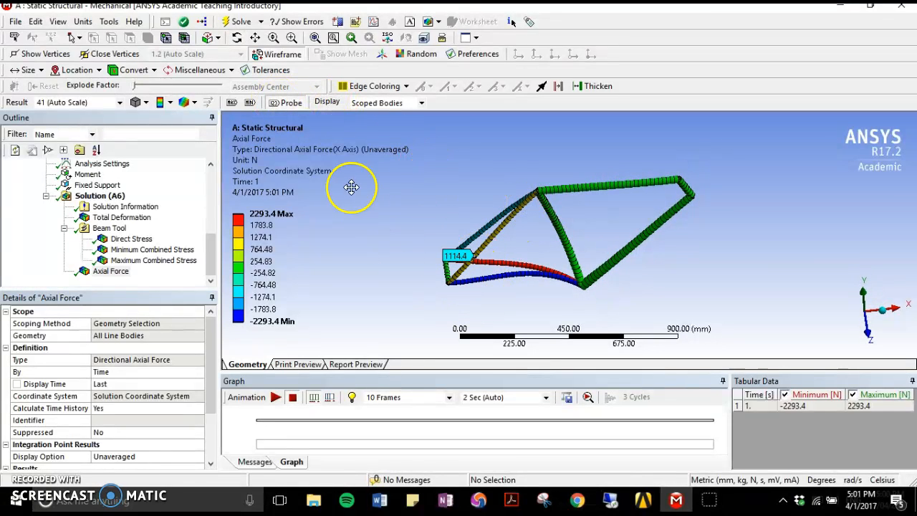
{"action": "left_click", "coordinate": [485, 278]}
{"action": "middle_click_drag", "start_coordinate": [483, 297], "coordinate": [519, 272]}
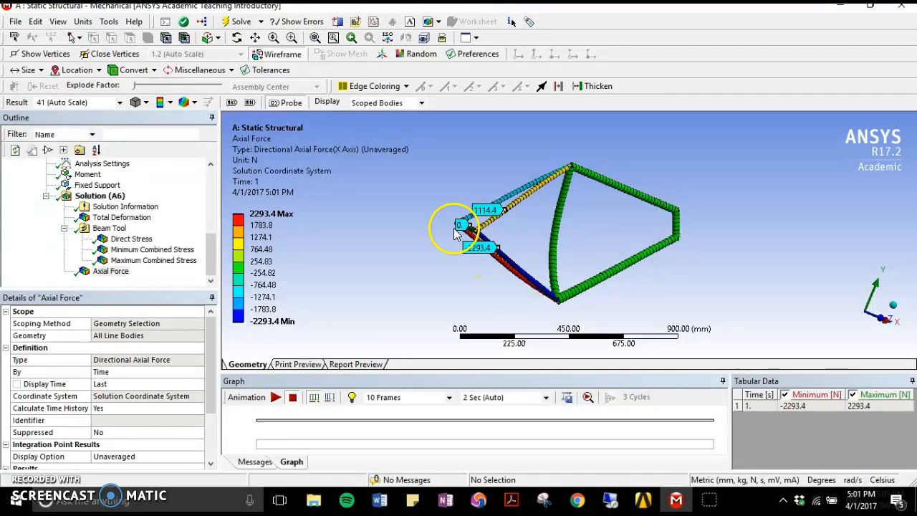
{"action": "middle_click_drag", "start_coordinate": [511, 239], "coordinate": [399, 254]}
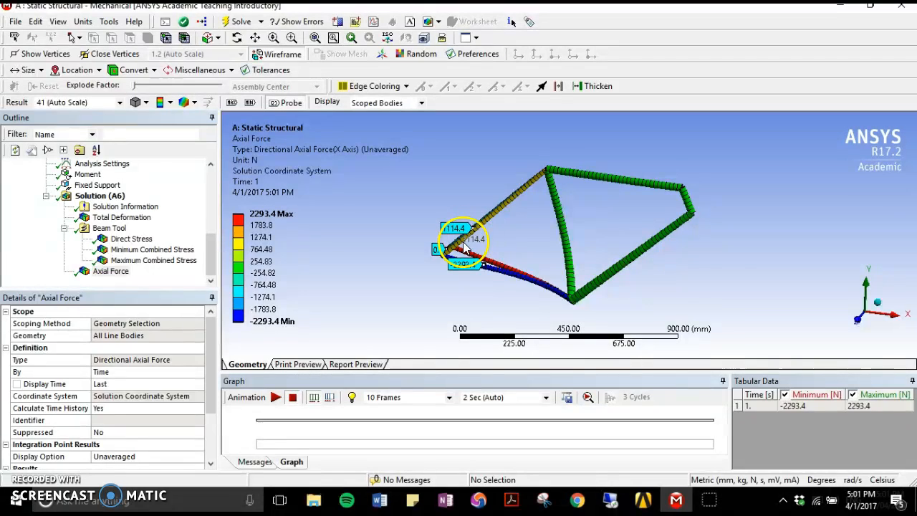
{"action": "middle_click_drag", "start_coordinate": [499, 215], "coordinate": [579, 222]}
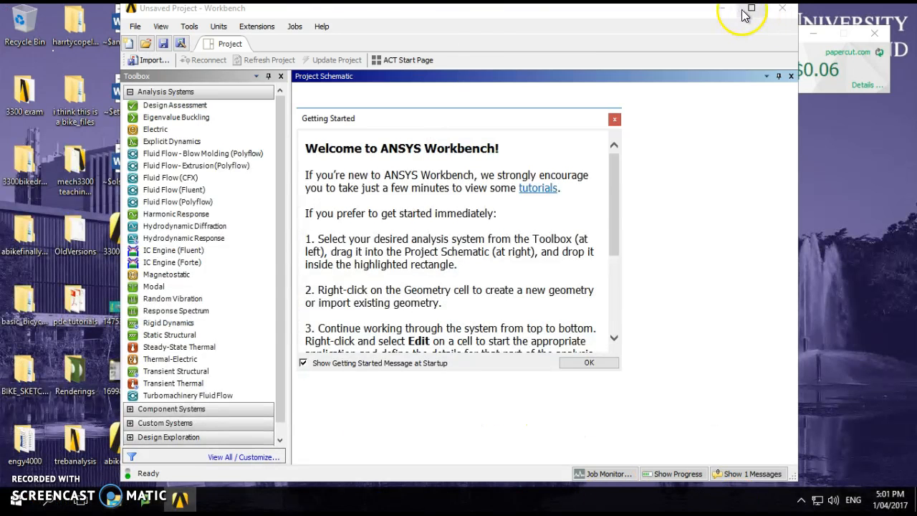
- Switch to the remote desktop and maximize the ANSYS Workbench window
{"action": "left_click", "coordinate": [749, 9]}
{"action": "left_click", "coordinate": [15, 499]}
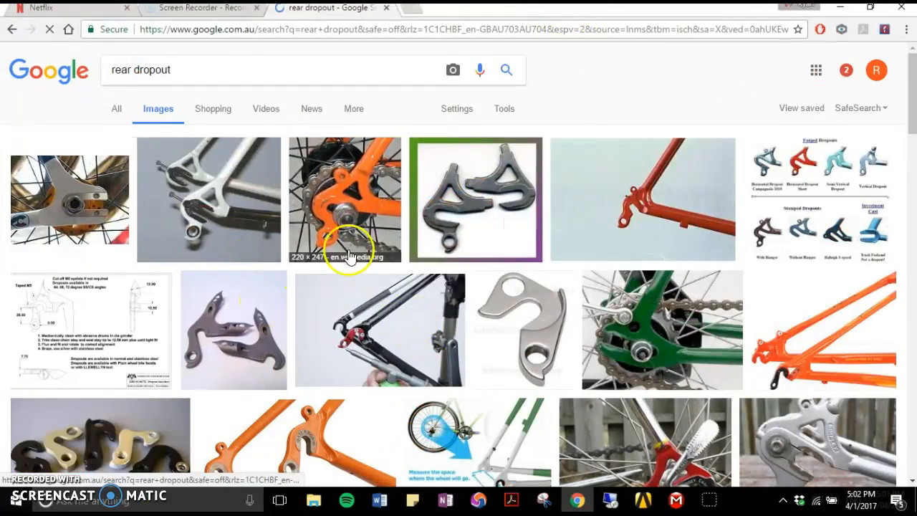
- Browse the rear dropout image results in the browser and open the Wikipedia fork end picture as a shape reference
{"action": "scroll", "coordinate": [317, 307], "scroll_direction": "down", "scroll_amount": 3}
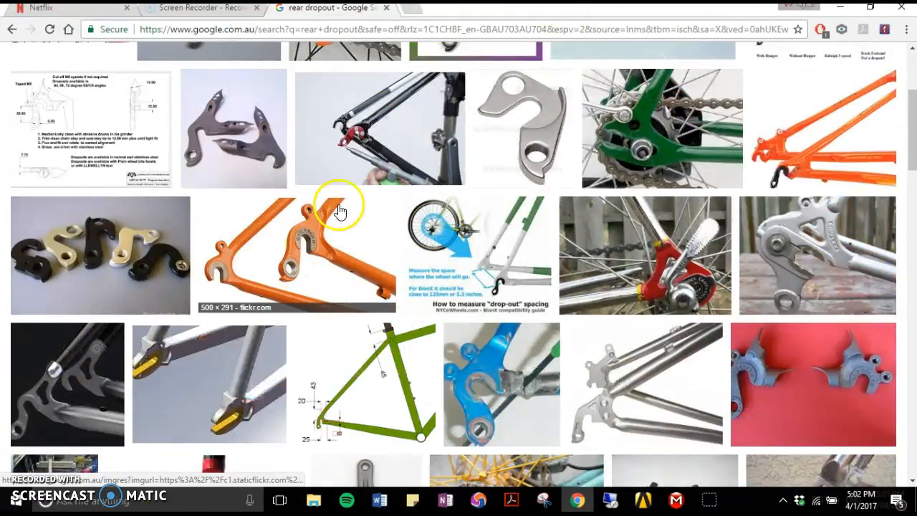
{"action": "scroll", "coordinate": [630, 290], "scroll_direction": "up", "scroll_amount": 3}
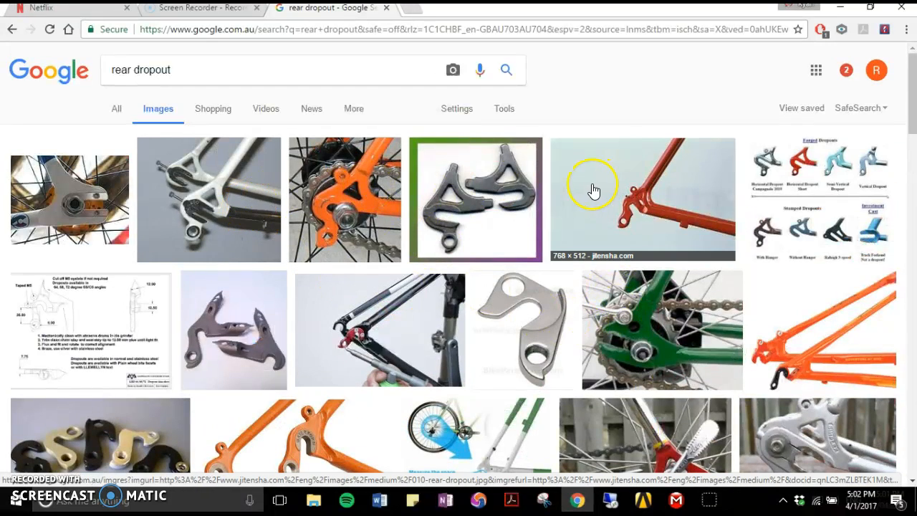
{"action": "scroll", "coordinate": [600, 213], "scroll_direction": "down", "scroll_amount": 1}
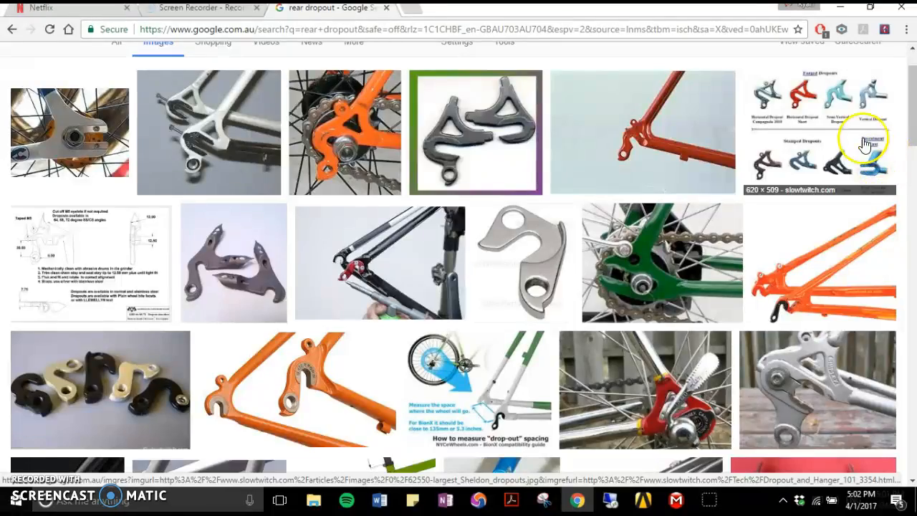
{"action": "scroll", "coordinate": [766, 209], "scroll_direction": "down", "scroll_amount": 4}
{"action": "scroll", "coordinate": [760, 208], "scroll_direction": "down", "scroll_amount": 3}
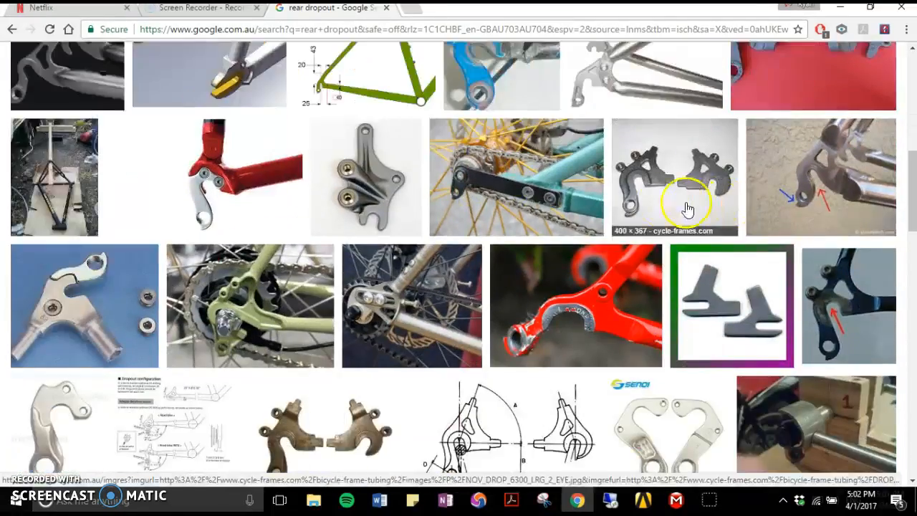
{"action": "scroll", "coordinate": [362, 204], "scroll_direction": "up", "scroll_amount": 10}
{"action": "left_click", "coordinate": [189, 78]}
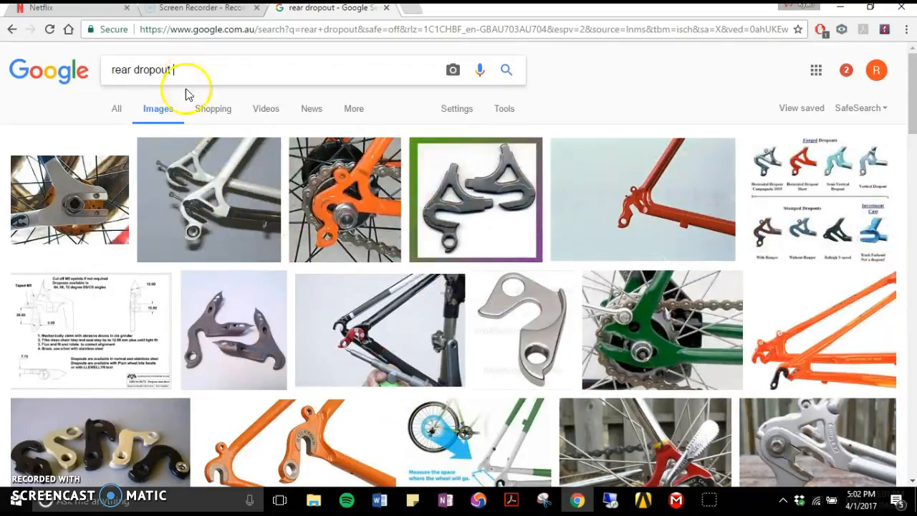
{"action": "left_click", "coordinate": [62, 213]}
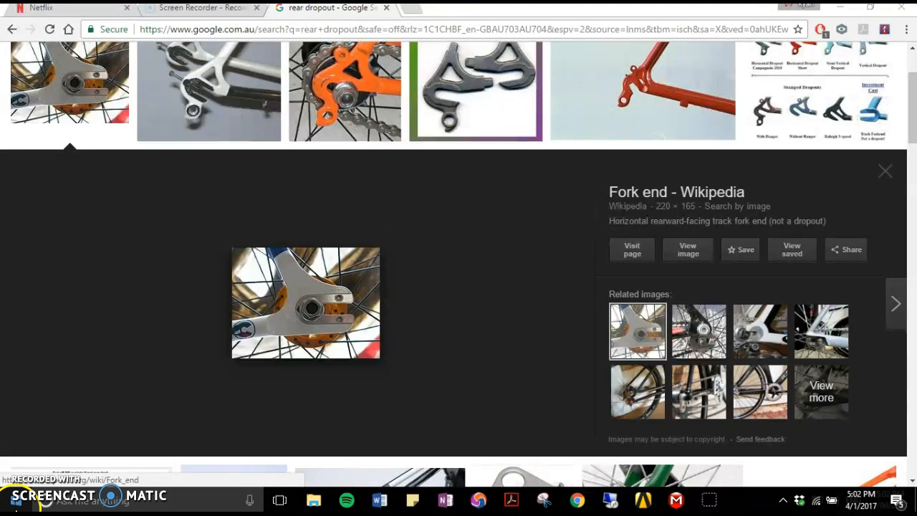
{"action": "left_click", "coordinate": [16, 500]}
{"action": "type", "text": "inventor"}
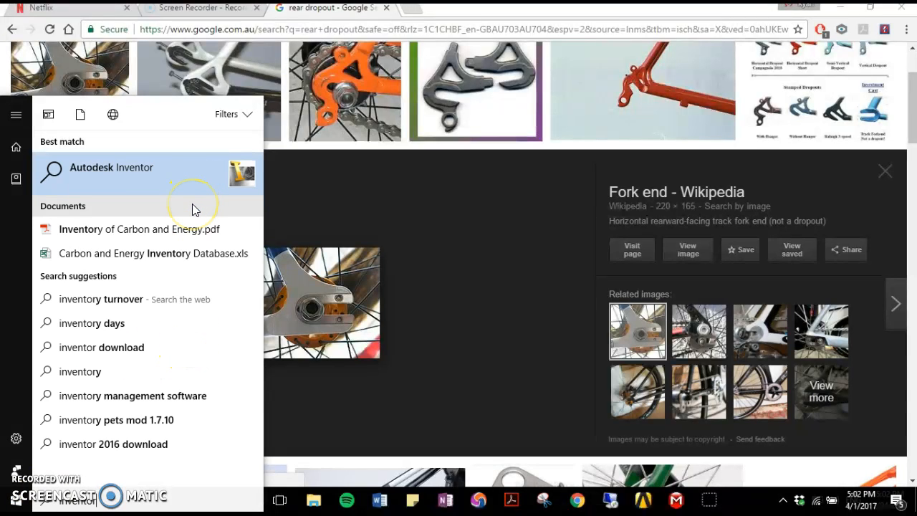
{"action": "key", "text": "BackSpace"}
{"action": "key", "text": "BackSpace"}
{"action": "key", "text": "BackSpace"}
{"action": "key", "text": "BackSpace"}
{"action": "key", "text": "BackSpace"}
{"action": "key", "text": "BackSpace"}
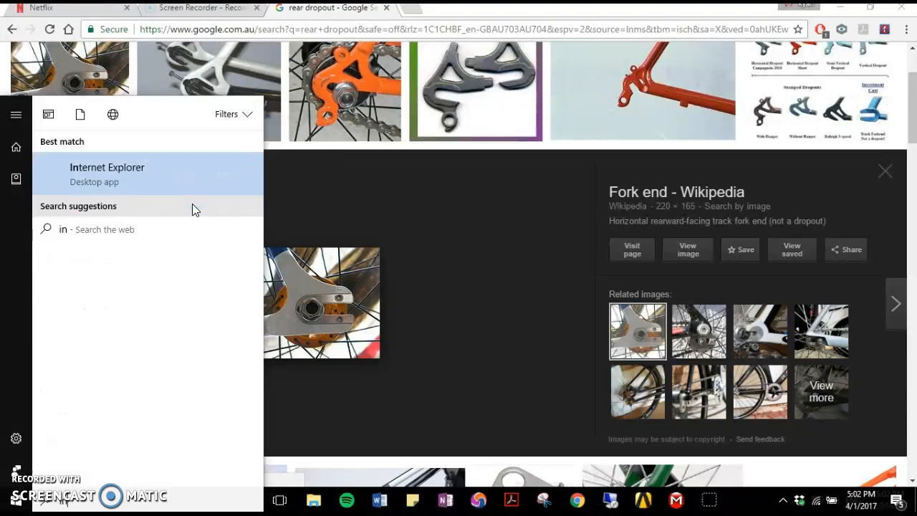
{"action": "key", "text": "BackSpace"}
{"action": "key", "text": "BackSpace"}
{"action": "type", "text": "autodeck"}
{"action": "key", "text": "BackSpace"}
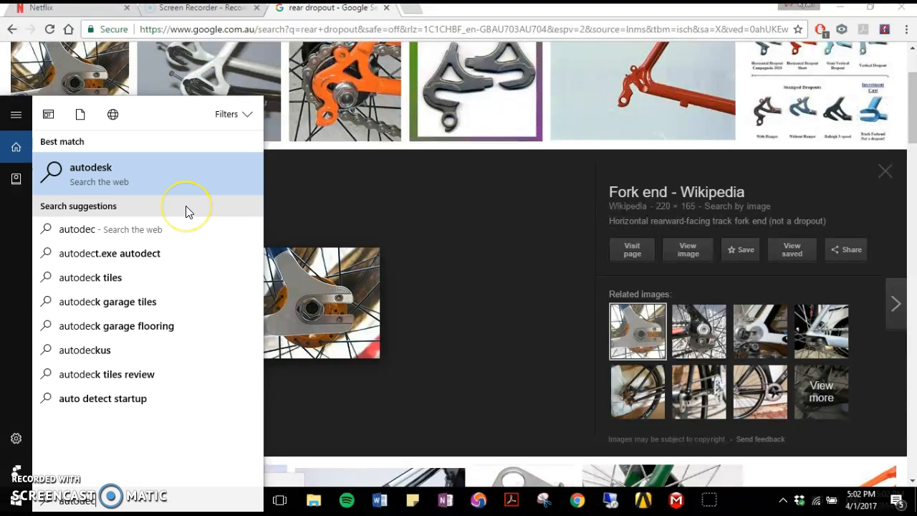
{"action": "key", "text": "BackSpace"}
{"action": "type", "text": "s"}
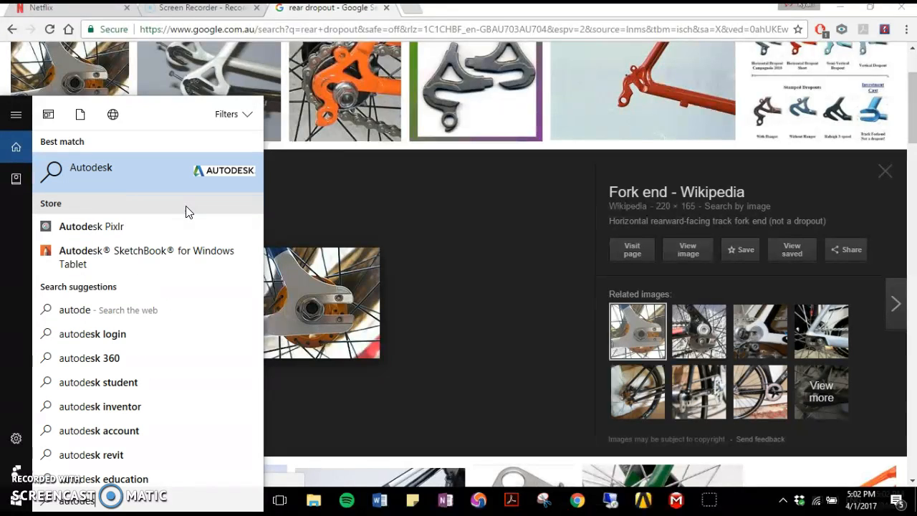
{"action": "type", "text": "k"}
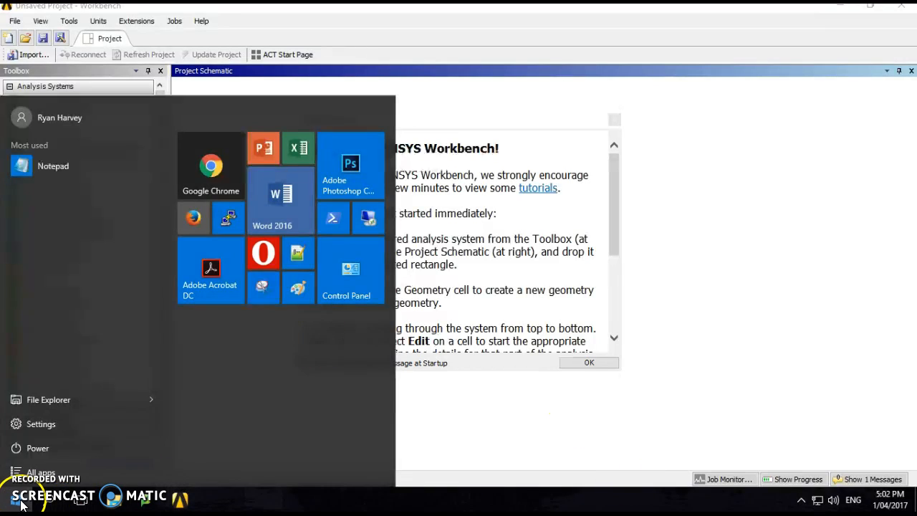
- Search the remote desktop's programs for "inventor" and launch Autodesk Inventor 2017 - English
{"action": "left_click", "coordinate": [17, 500]}
{"action": "left_click", "coordinate": [17, 501]}
{"action": "type", "text": "inventor"}
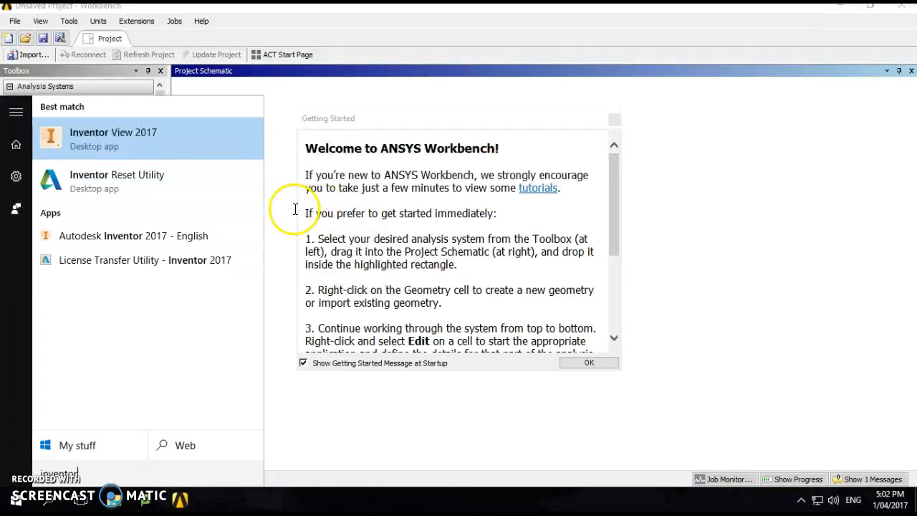
{"action": "left_click", "coordinate": [143, 242]}
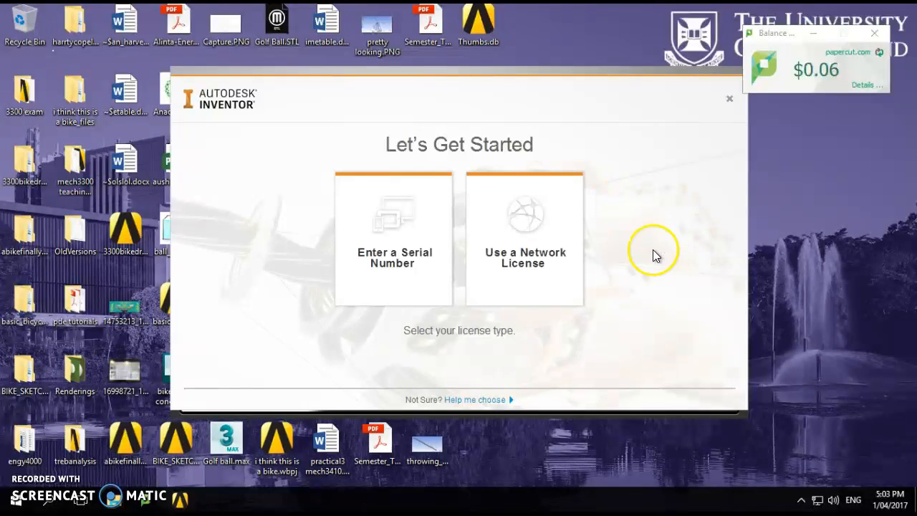
- Choose a network license and dismiss the data collection notice and welcome screen to start working
{"action": "left_click", "coordinate": [528, 258]}
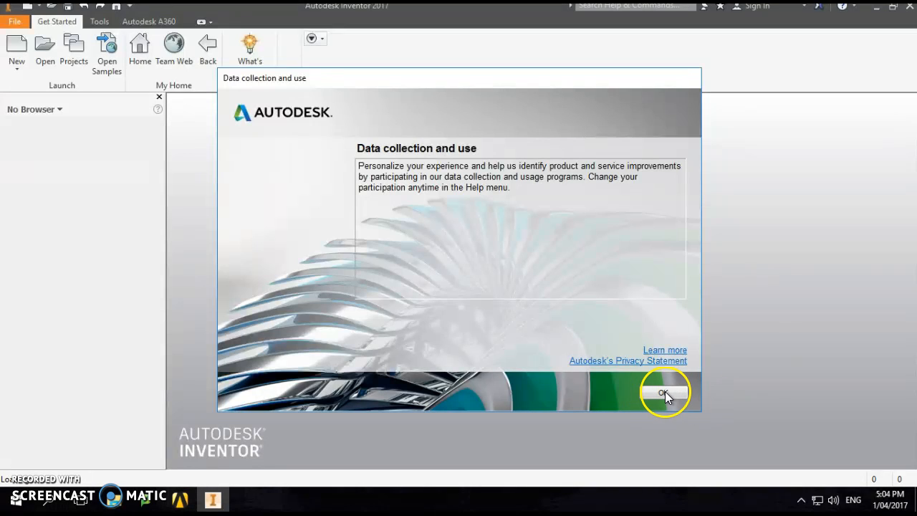
{"action": "left_click", "coordinate": [663, 394]}
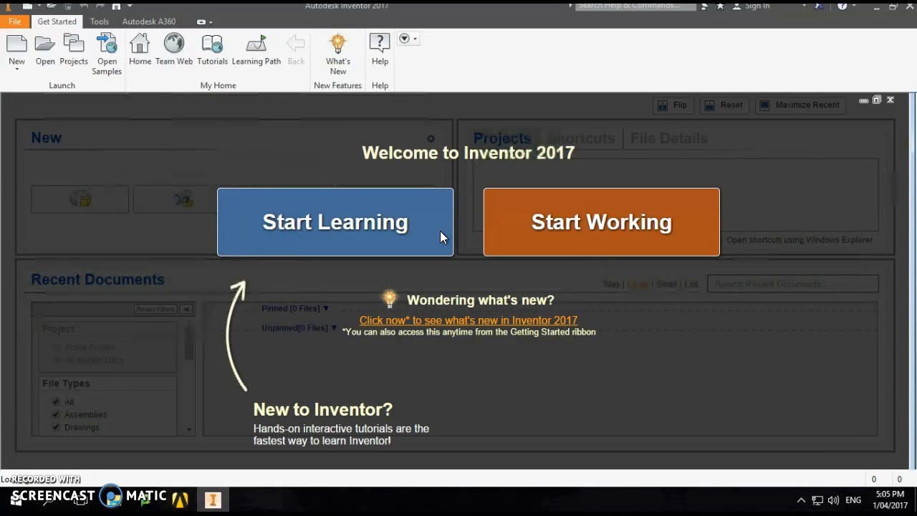
{"action": "left_click", "coordinate": [559, 223]}
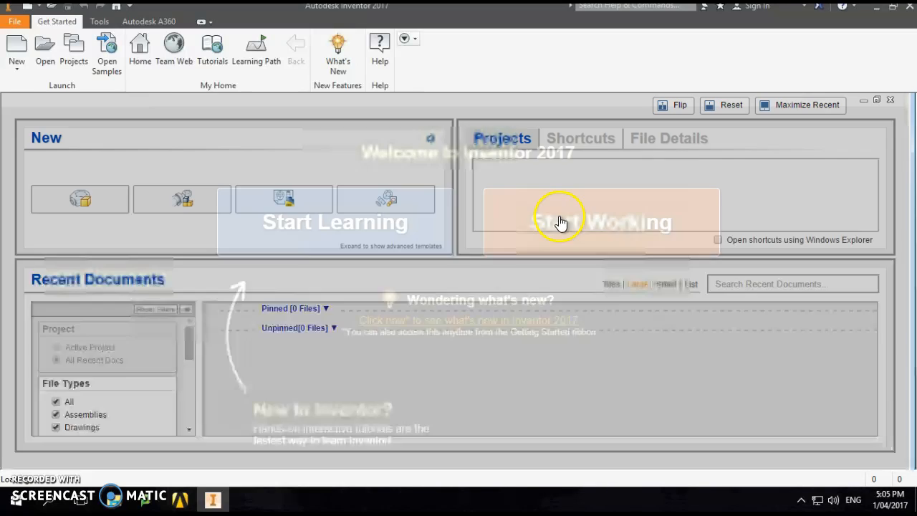
- Configure the default template with millimeters as measurement units and ISO as drawing standard
{"action": "left_click", "coordinate": [431, 139]}
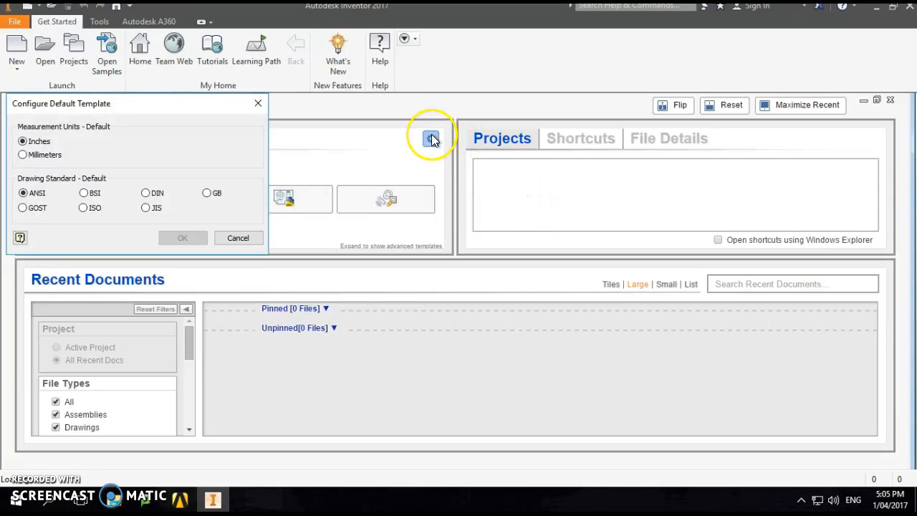
{"action": "left_click", "coordinate": [45, 155]}
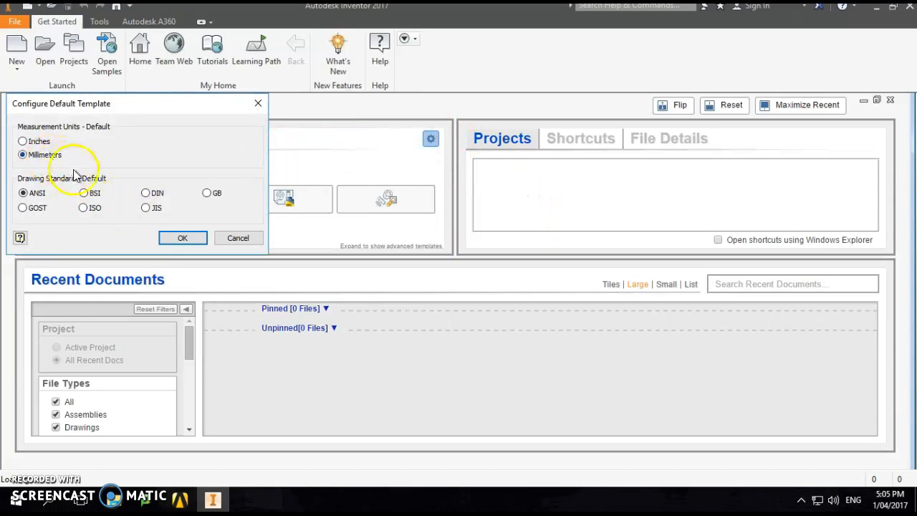
{"action": "left_click", "coordinate": [90, 207]}
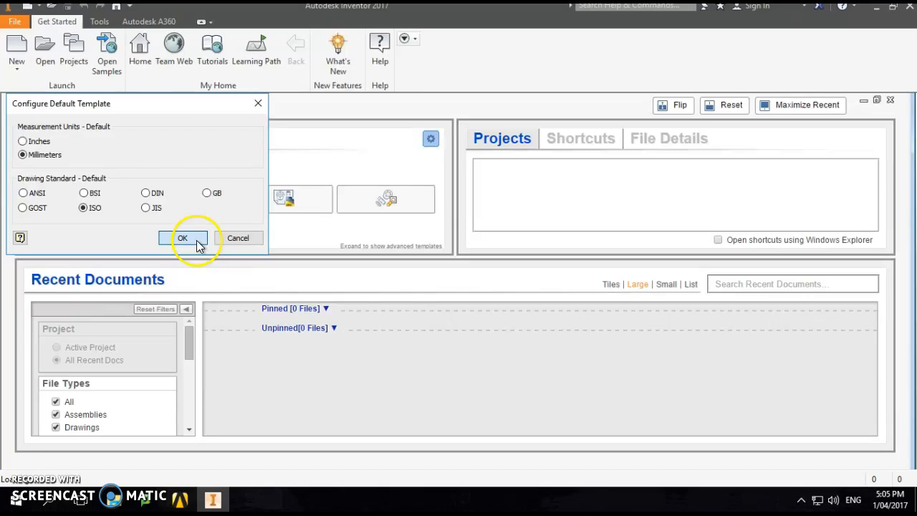
{"action": "left_click", "coordinate": [182, 239]}
- Create a new part file from the default template
{"action": "left_click", "coordinate": [159, 210]}
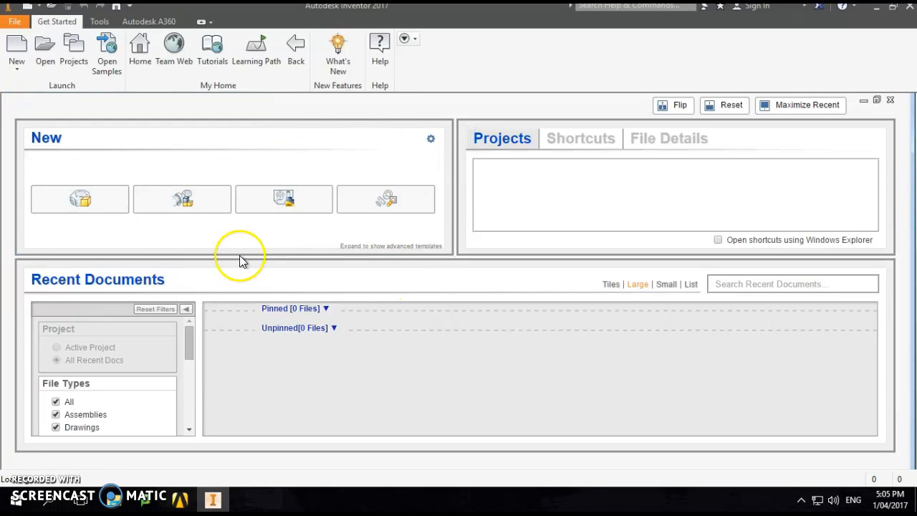
{"action": "left_click", "coordinate": [105, 207]}
{"action": "left_click", "coordinate": [101, 208]}
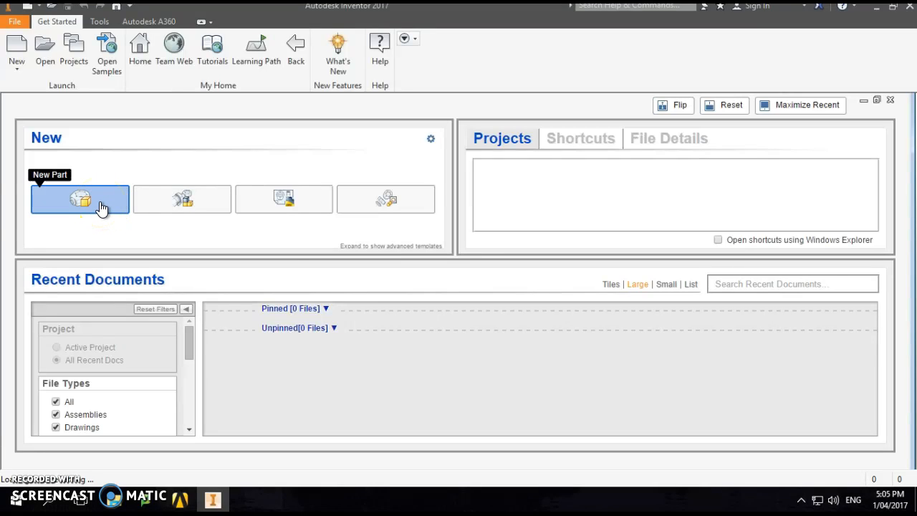
{"action": "left_click", "coordinate": [337, 262]}
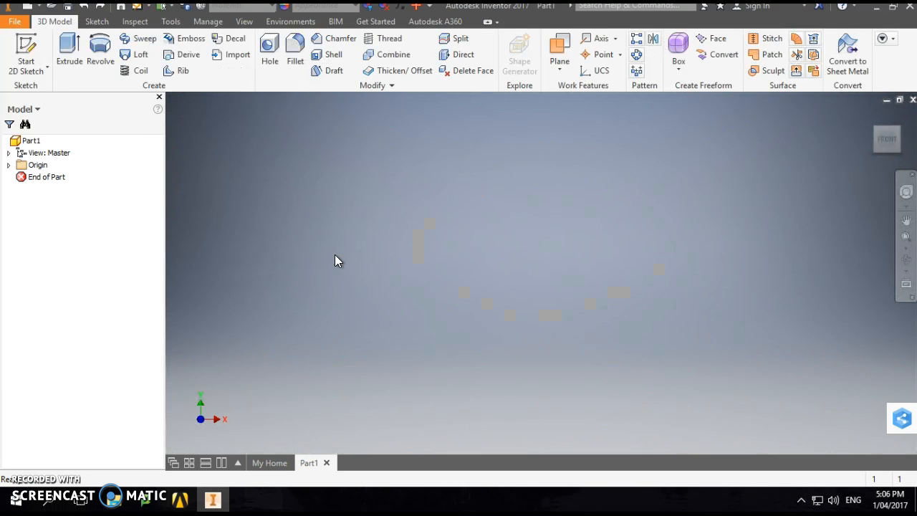
- Switch to Chrome's rear dropout image results and open the Ahrens Bicycles CAD picture of dropouts with yellow inserts
{"action": "left_click_drag", "start_coordinate": [916, 189], "coordinate": [656, 4]}
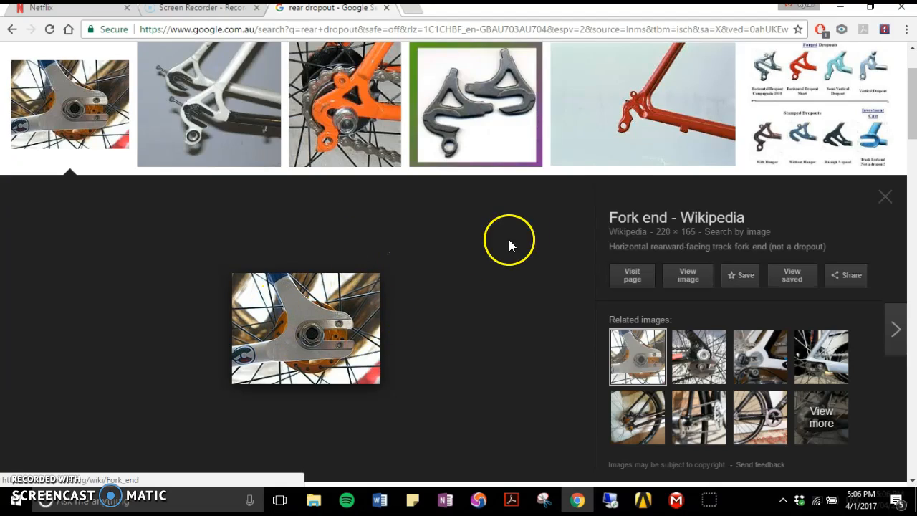
{"action": "scroll", "coordinate": [531, 329], "scroll_direction": "down", "scroll_amount": 10}
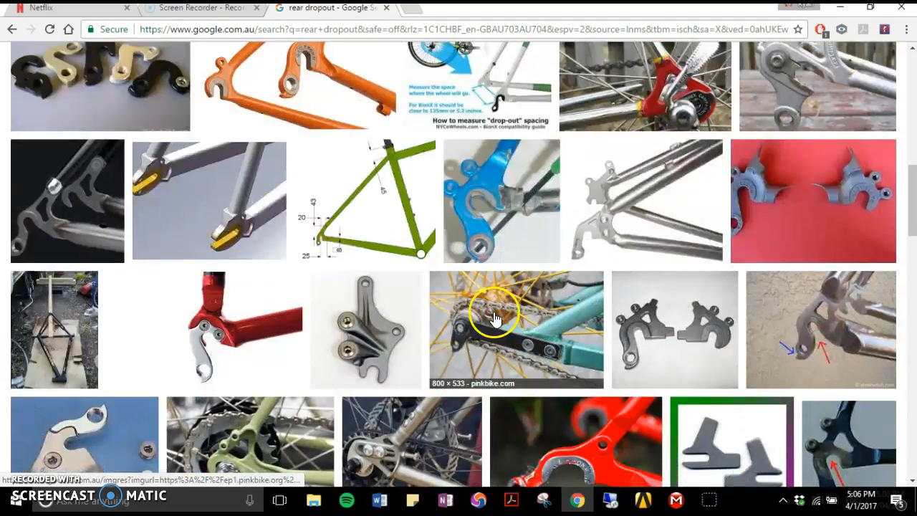
{"action": "scroll", "coordinate": [491, 313], "scroll_direction": "up", "scroll_amount": 3}
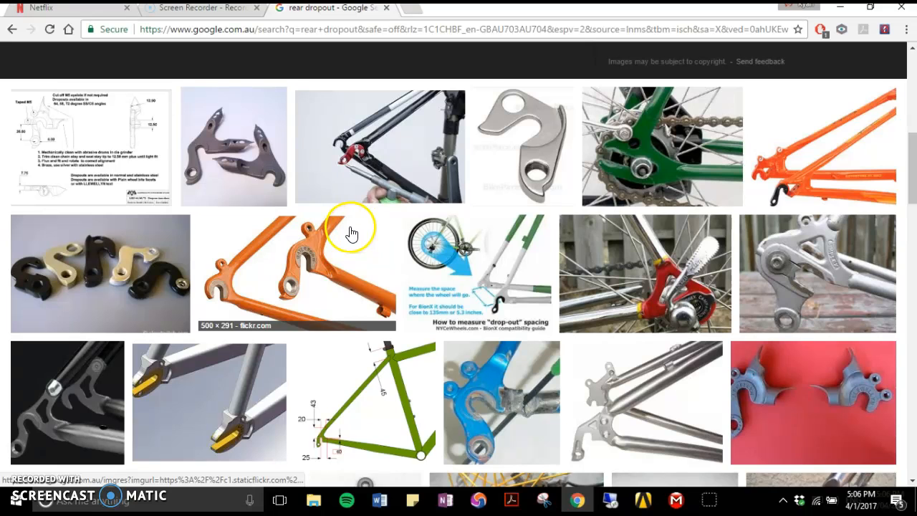
{"action": "left_click", "coordinate": [239, 399]}
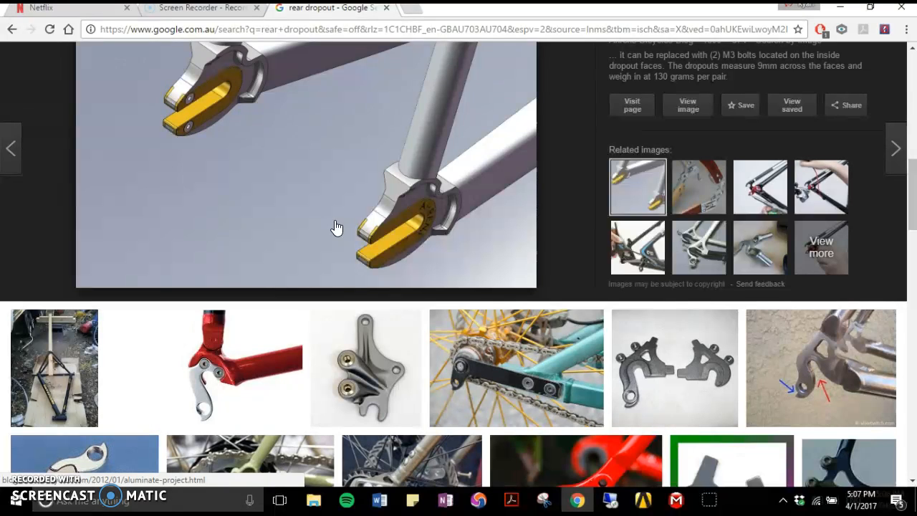
- Examine the enlarged CAD picture and browse further rear dropout images for shapes to base the part on
{"action": "scroll", "coordinate": [594, 124], "scroll_direction": "up", "scroll_amount": 3}
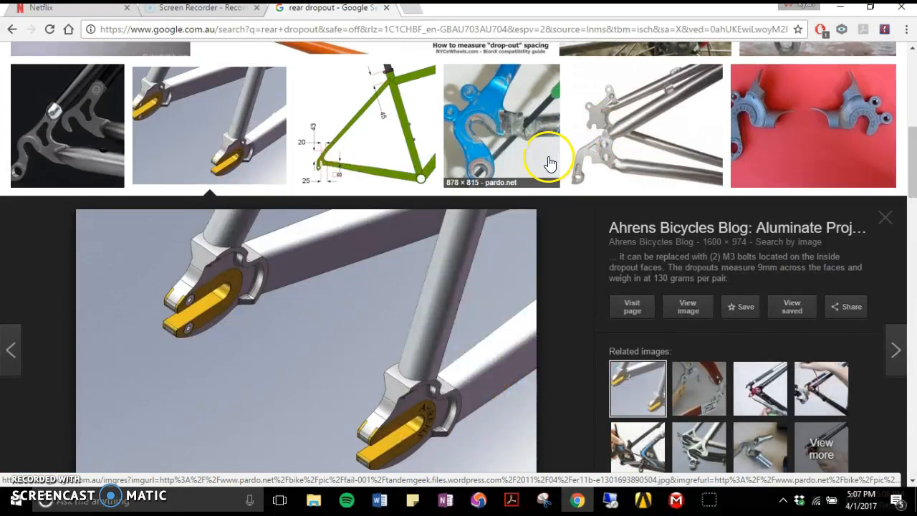
{"action": "scroll", "coordinate": [538, 147], "scroll_direction": "down", "scroll_amount": 1}
{"action": "scroll", "coordinate": [536, 156], "scroll_direction": "up", "scroll_amount": 2}
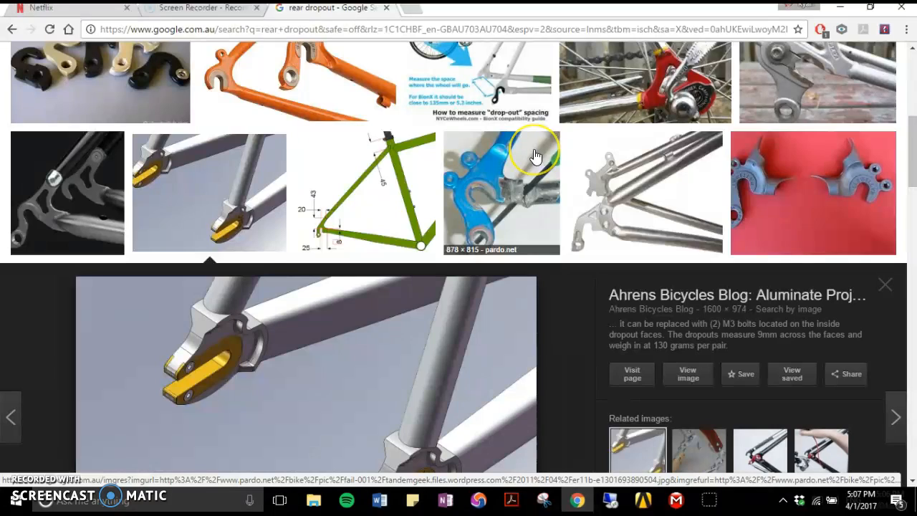
{"action": "scroll", "coordinate": [554, 167], "scroll_direction": "down", "scroll_amount": 5}
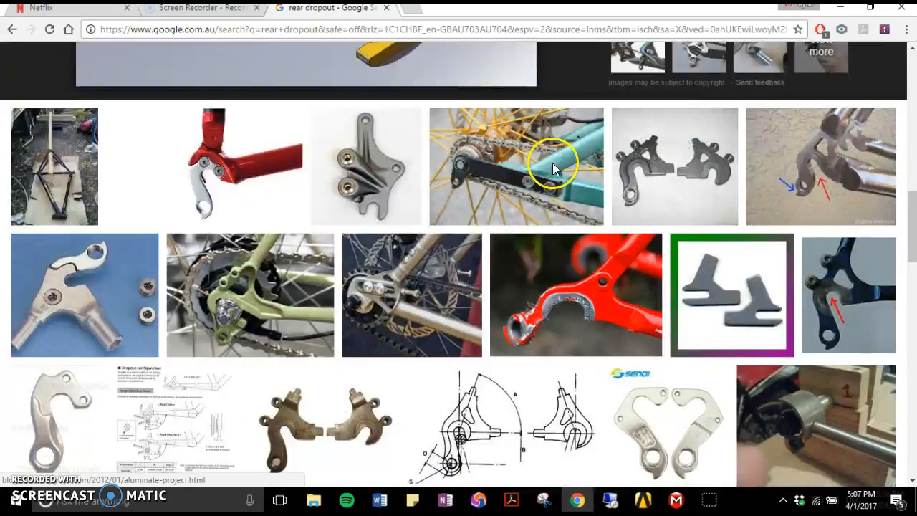
{"action": "scroll", "coordinate": [554, 168], "scroll_direction": "down", "scroll_amount": 2}
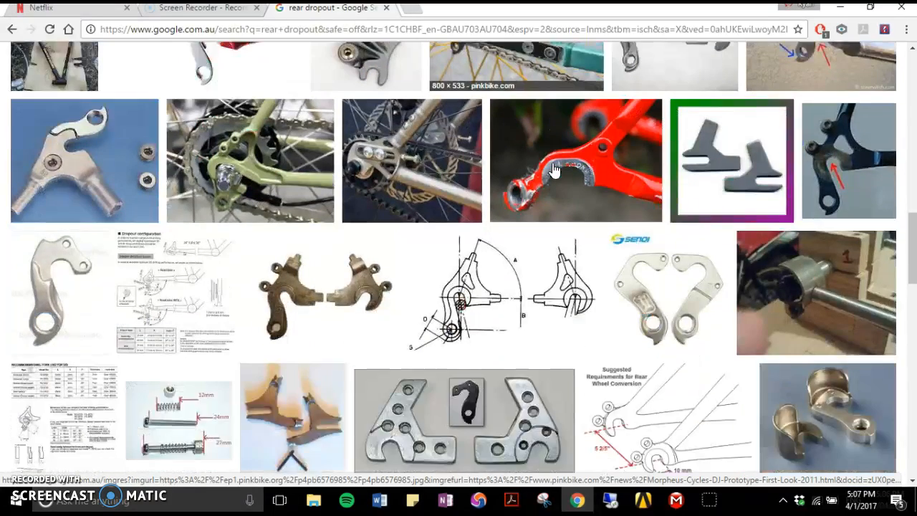
{"action": "scroll", "coordinate": [553, 169], "scroll_direction": "down", "scroll_amount": 3}
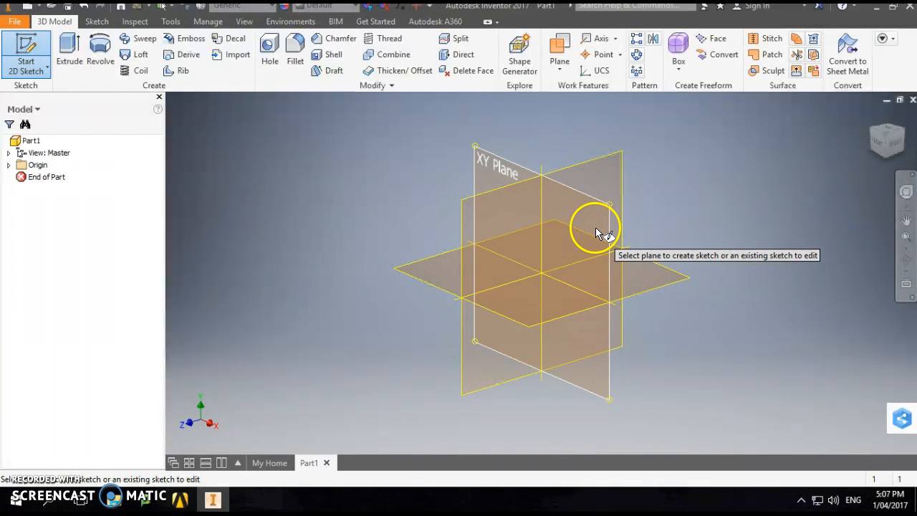
- In Inventor, start a 2D sketch on the XY Plane and draw a circle about 16.4 mm in diameter centred on the origin
{"action": "left_click", "coordinate": [595, 227]}
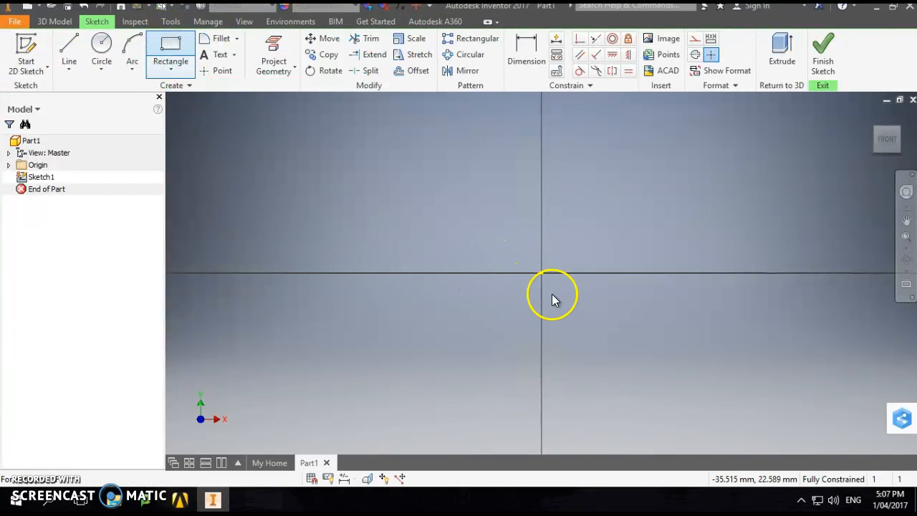
{"action": "left_click", "coordinate": [101, 49]}
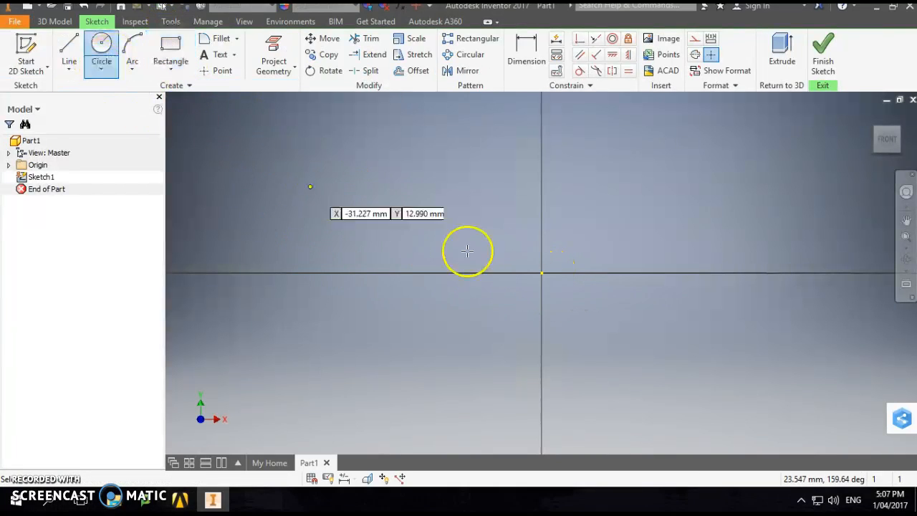
{"action": "left_click", "coordinate": [542, 273]}
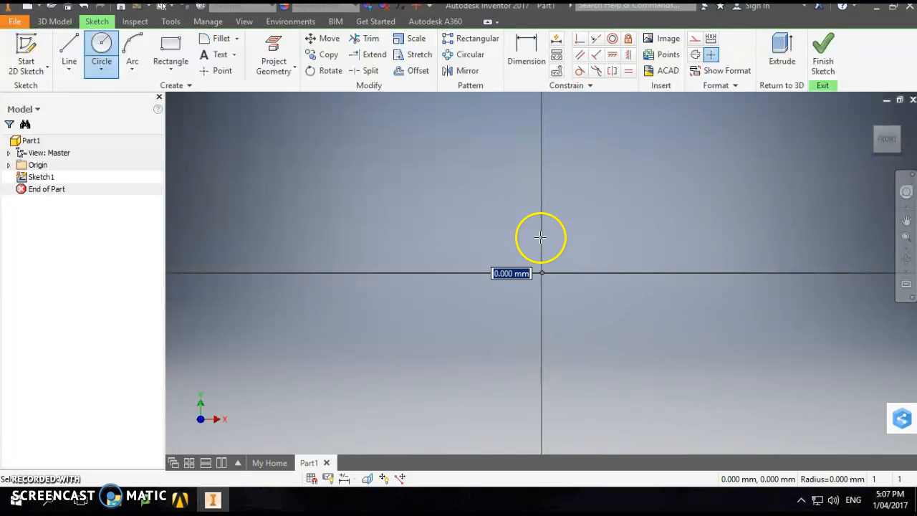
{"action": "left_click", "coordinate": [543, 188]}
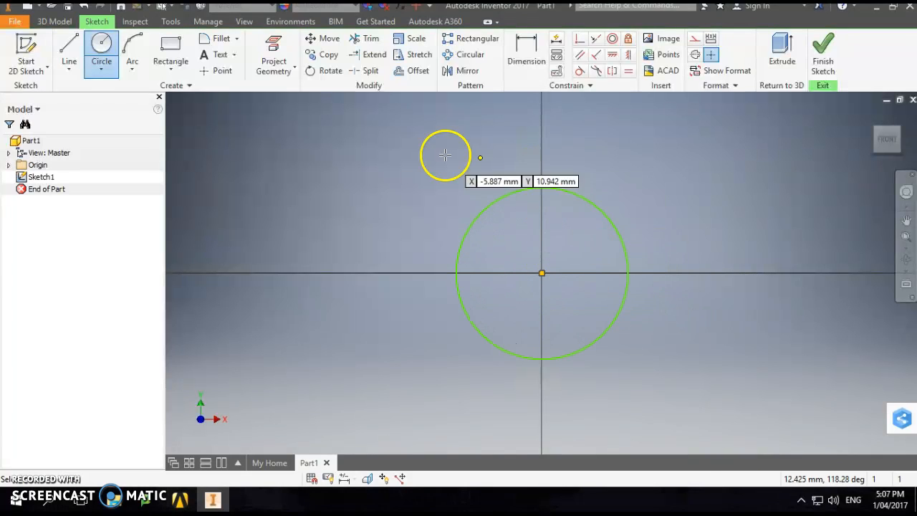
- Draw a rectangle from the circle's uppermost point, extending to the right and ending level with the circle's lowest point
{"action": "left_click", "coordinate": [170, 49]}
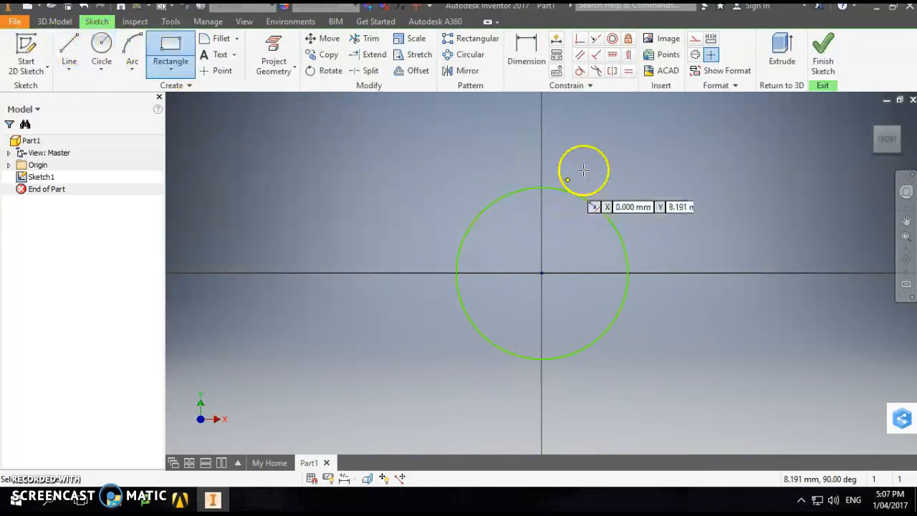
{"action": "left_click", "coordinate": [542, 189]}
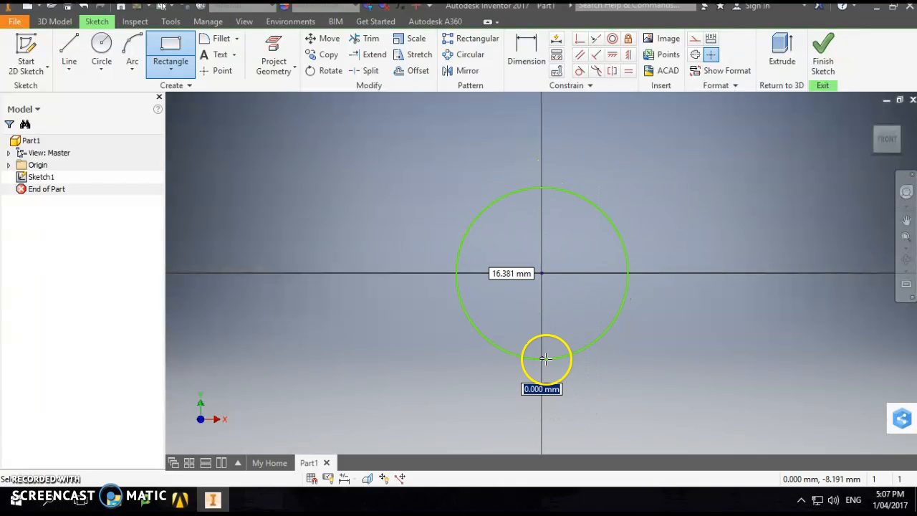
{"action": "left_click", "coordinate": [857, 358]}
{"action": "scroll", "coordinate": [569, 294], "scroll_direction": "up", "scroll_amount": 5}
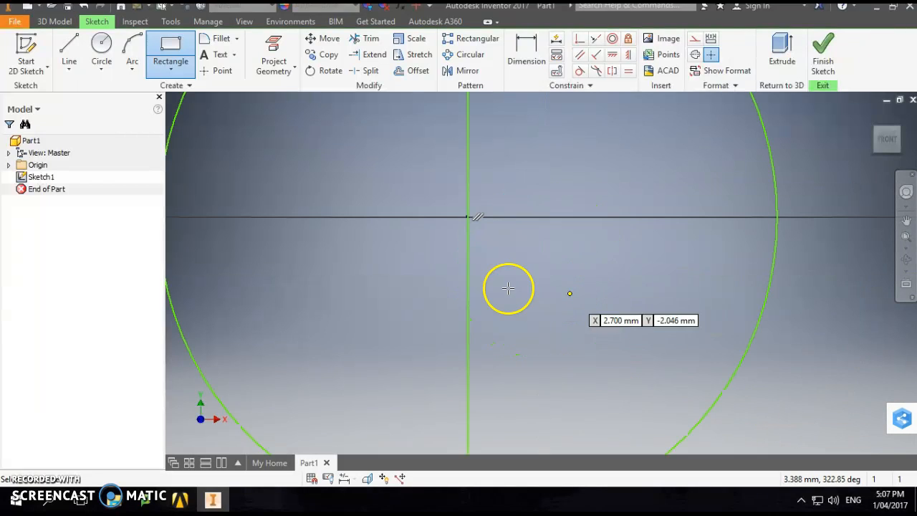
{"action": "scroll", "coordinate": [459, 285], "scroll_direction": "down", "scroll_amount": 5}
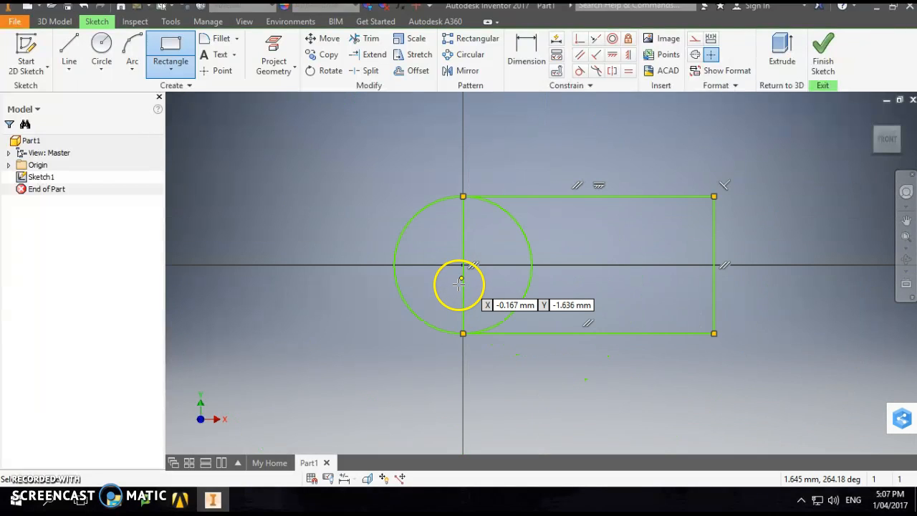
{"action": "scroll", "coordinate": [511, 258], "scroll_direction": "down", "scroll_amount": 5}
{"action": "scroll", "coordinate": [508, 265], "scroll_direction": "up", "scroll_amount": 6}
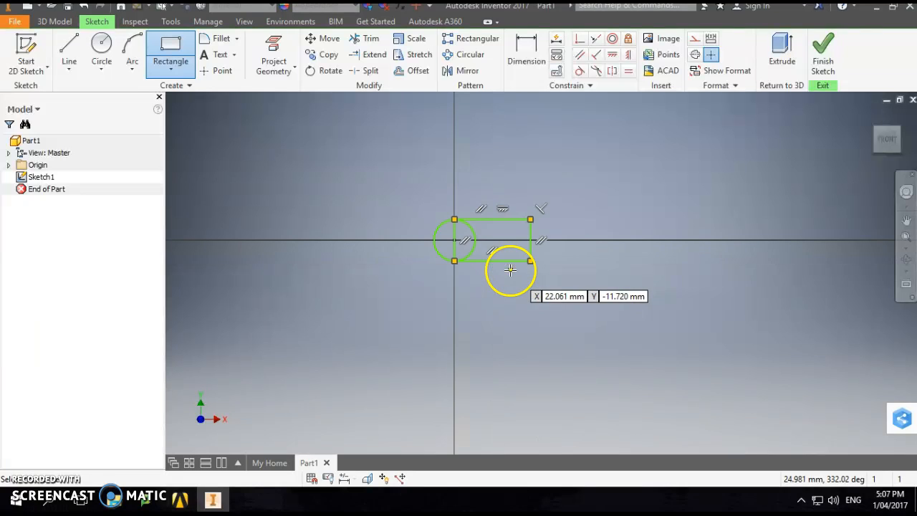
{"action": "scroll", "coordinate": [503, 267], "scroll_direction": "down", "scroll_amount": 2}
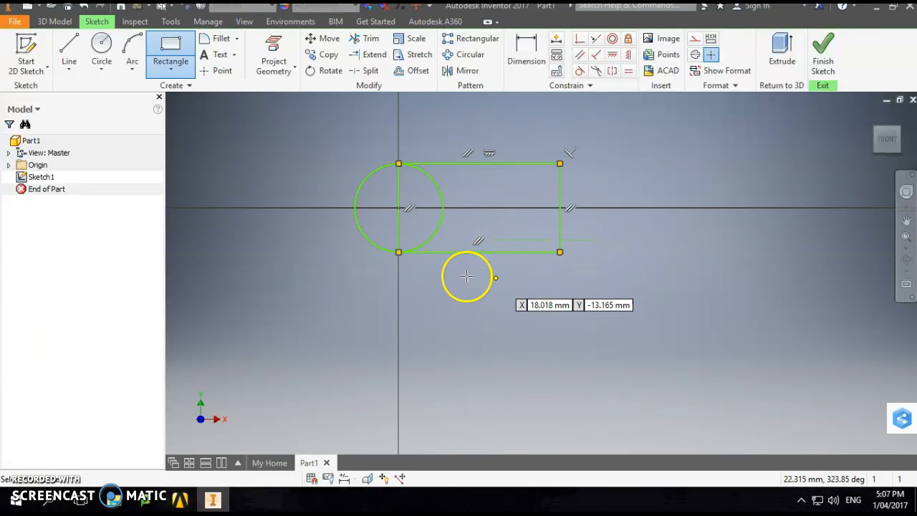
- Trim the rectangle's left side, the inner half of the circle and the rectangle's right side to leave an open U-shaped slot
{"action": "left_click", "coordinate": [364, 40]}
{"action": "left_click", "coordinate": [399, 200]}
{"action": "left_click", "coordinate": [442, 201]}
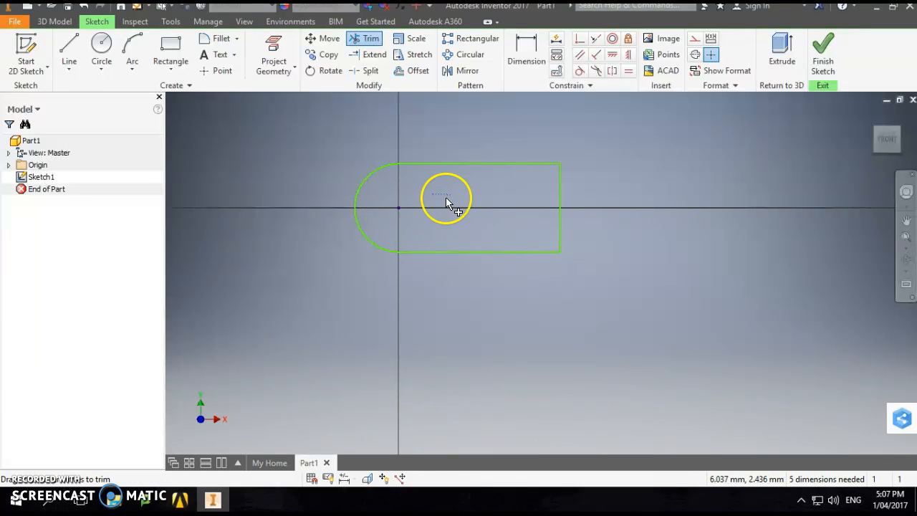
{"action": "left_click", "coordinate": [561, 208]}
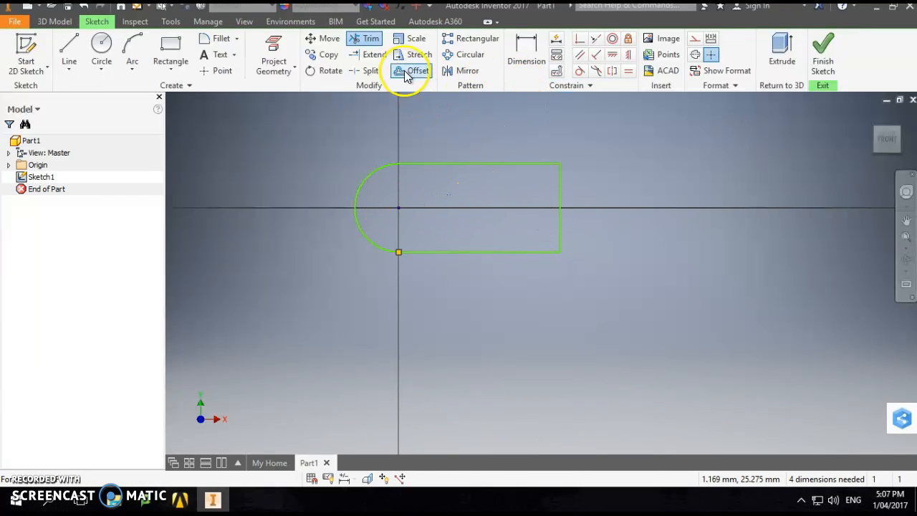
{"action": "left_click", "coordinate": [412, 71]}
{"action": "left_click", "coordinate": [366, 38]}
{"action": "left_click", "coordinate": [561, 218]}
- Offset the U-shaped slot profile outward by about 11 mm
{"action": "left_click", "coordinate": [412, 70]}
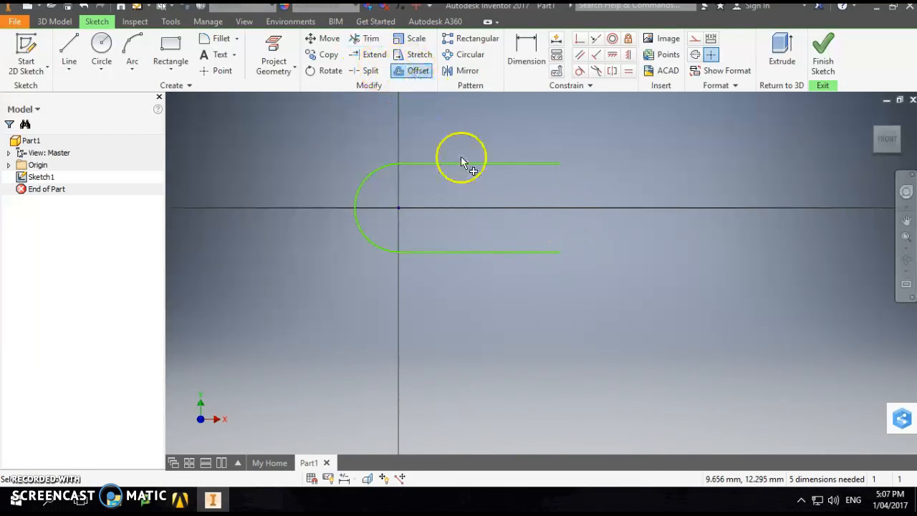
{"action": "left_click", "coordinate": [480, 163]}
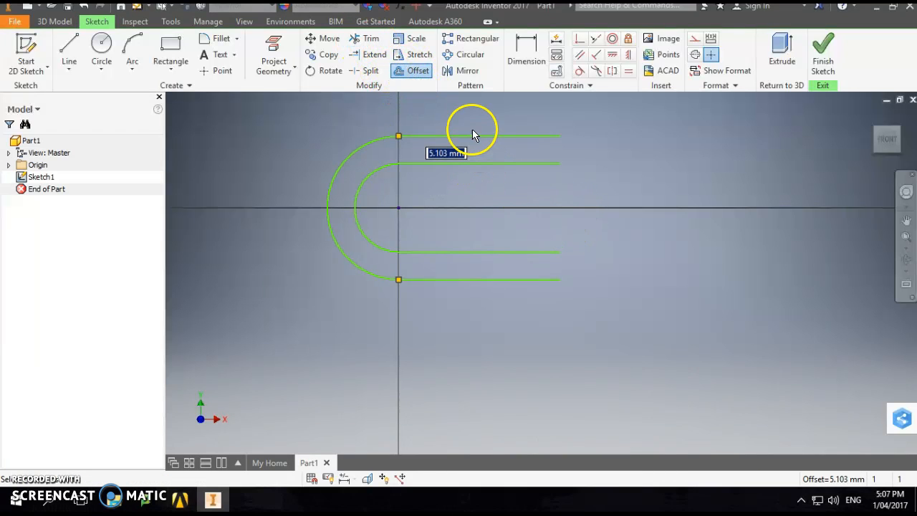
{"action": "left_click", "coordinate": [440, 111]}
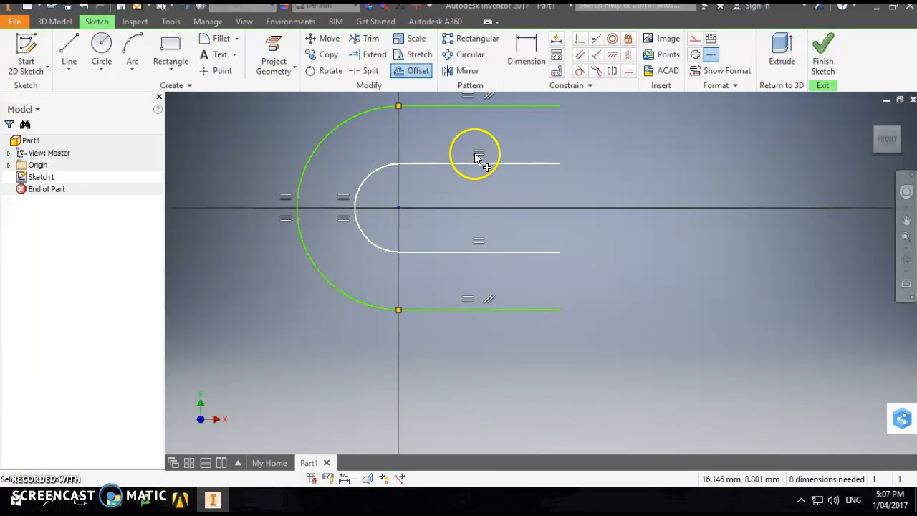
- Close both open ends of the slot outline with vertical lines joining the inner and outer profiles
{"action": "key", "text": "l"}
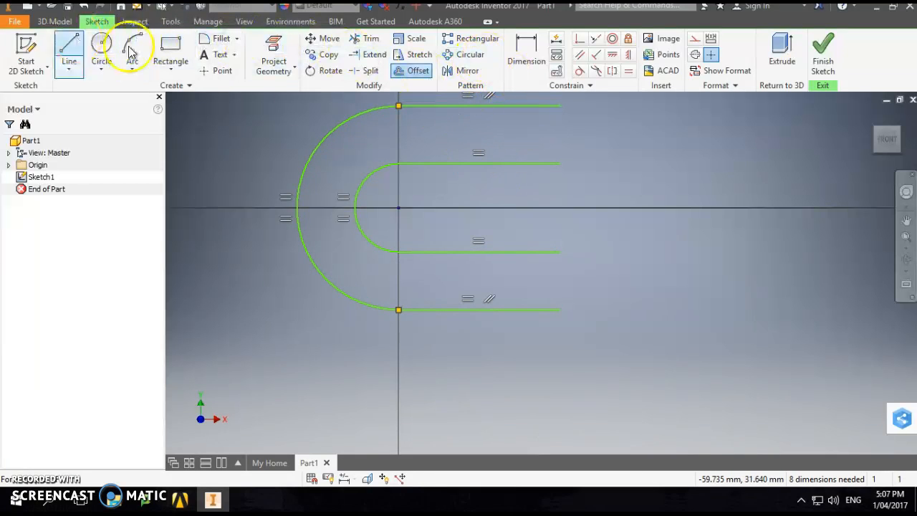
{"action": "left_click", "coordinate": [560, 106]}
{"action": "double_click", "coordinate": [559, 163]}
{"action": "left_click", "coordinate": [560, 252]}
{"action": "double_click", "coordinate": [559, 310]}
- Draw the lower-left arm from the outer arc's lower end: a 96 mm line, a perpendicular 12 mm end edge, and a line back to the arc's leftmost point, sizes about
{"action": "scroll", "coordinate": [573, 307], "scroll_direction": "up", "scroll_amount": 5}
{"action": "scroll", "coordinate": [410, 344], "scroll_direction": "down", "scroll_amount": 6}
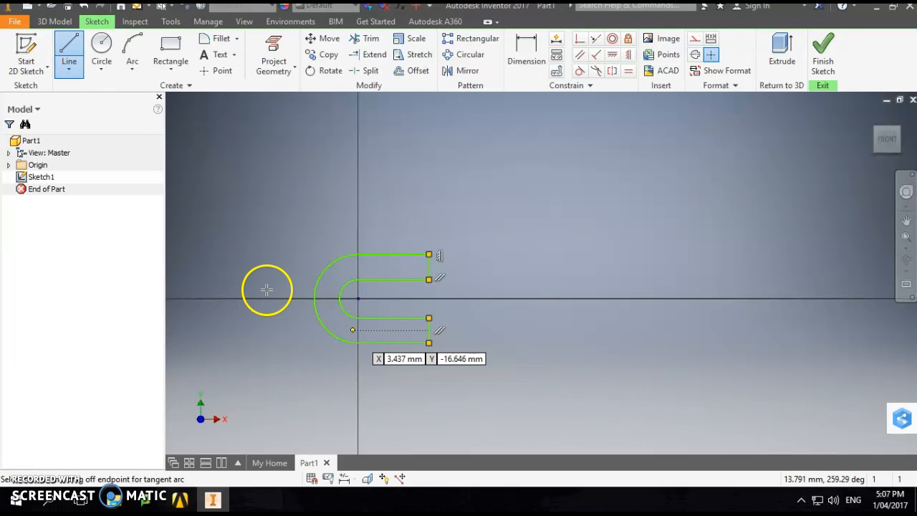
{"action": "scroll", "coordinate": [258, 288], "scroll_direction": "down", "scroll_amount": 3}
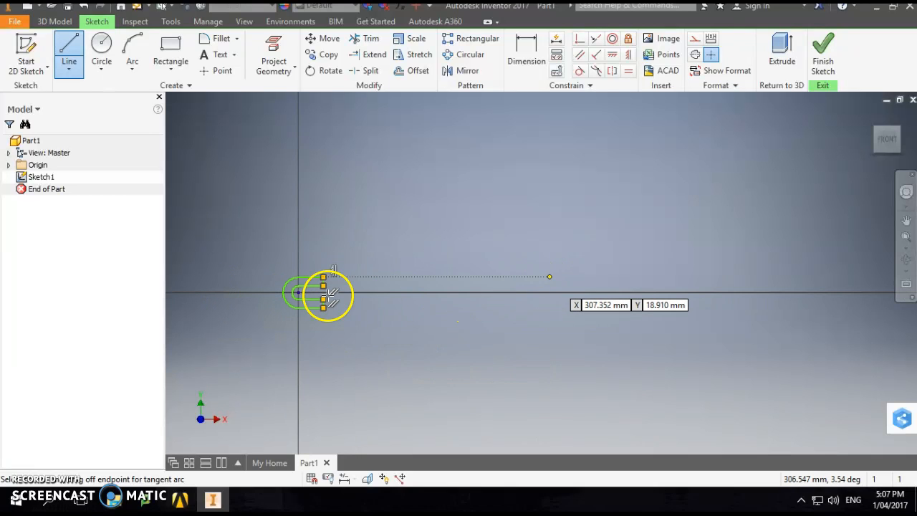
{"action": "scroll", "coordinate": [252, 283], "scroll_direction": "down", "scroll_amount": 2}
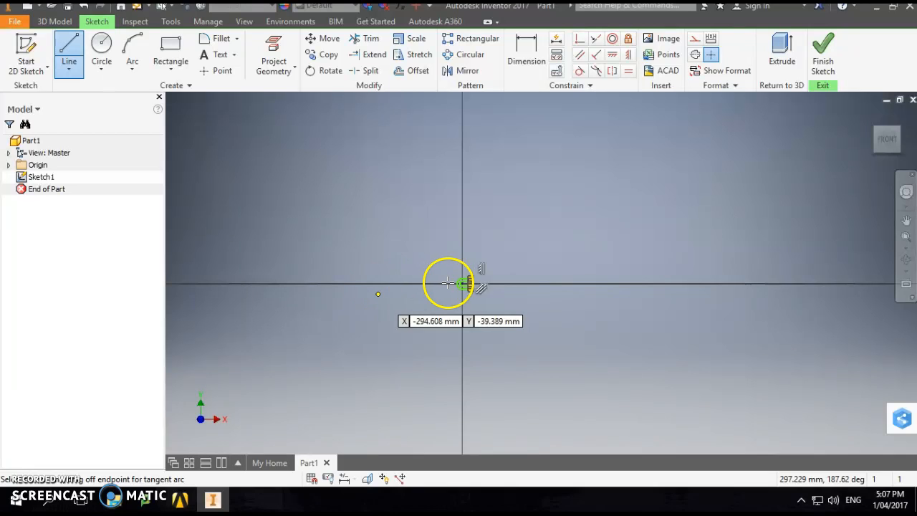
{"action": "scroll", "coordinate": [461, 283], "scroll_direction": "up", "scroll_amount": 2}
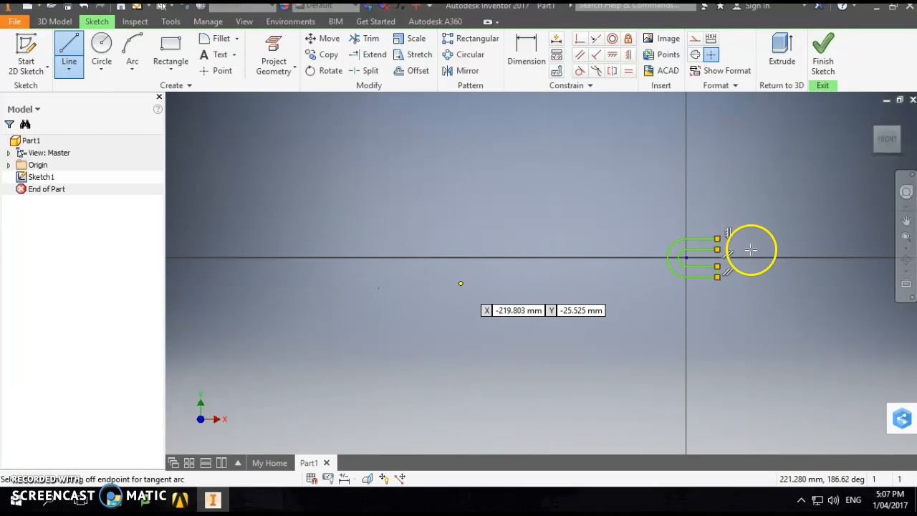
{"action": "scroll", "coordinate": [750, 248], "scroll_direction": "down", "scroll_amount": 2}
{"action": "scroll", "coordinate": [562, 275], "scroll_direction": "down", "scroll_amount": 2}
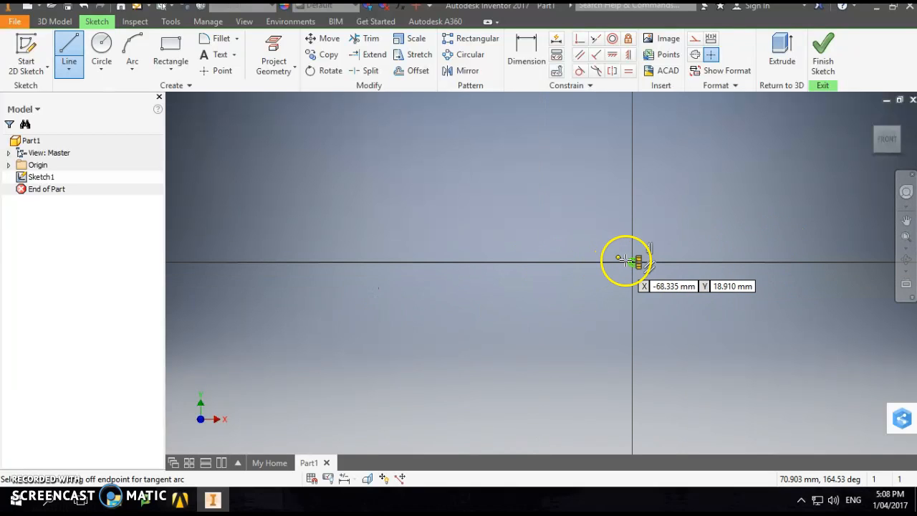
{"action": "scroll", "coordinate": [675, 263], "scroll_direction": "up", "scroll_amount": 3}
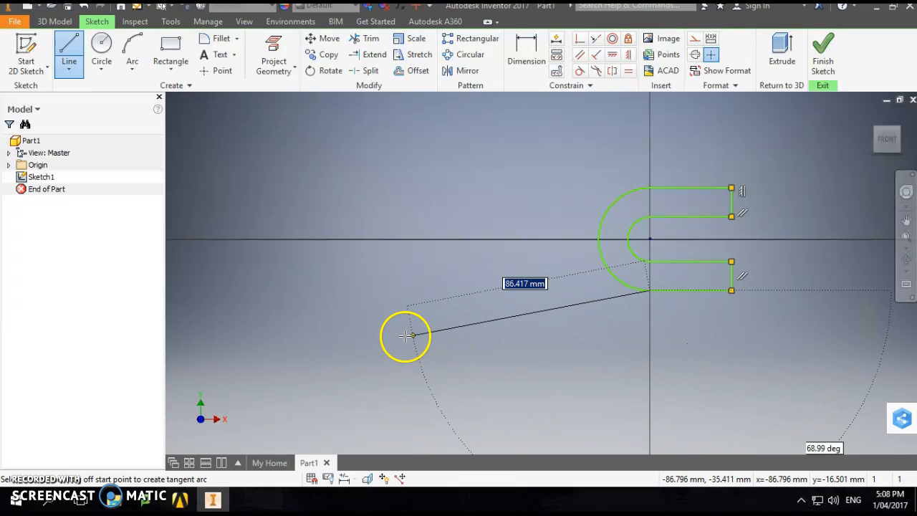
{"action": "left_click", "coordinate": [391, 332]}
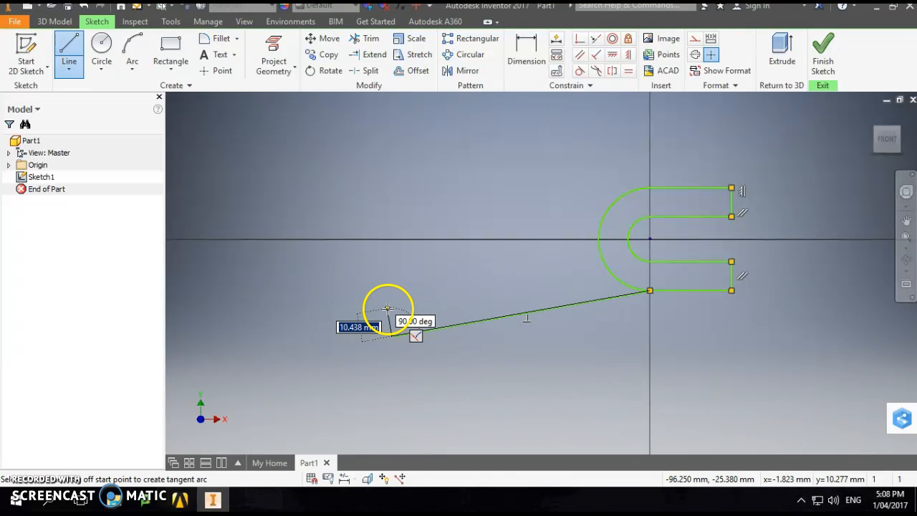
{"action": "left_click", "coordinate": [387, 305]}
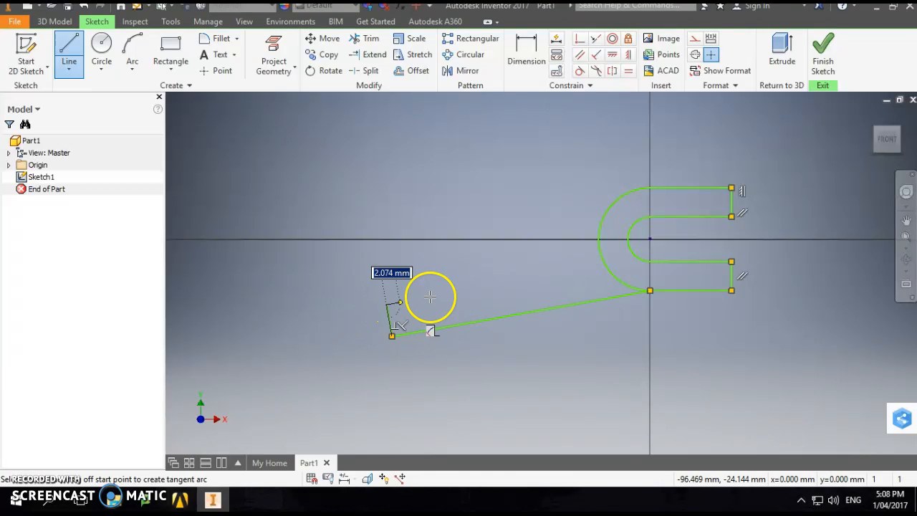
{"action": "left_click", "coordinate": [598, 241]}
- Draw the upper-left arm from the outer arc's upper end: a 46 mm line, a perpendicular 13 mm end edge, and a 39 mm line back to the arc, sizes about
{"action": "left_click_drag", "start_coordinate": [599, 244], "coordinate": [669, 186]}
{"action": "left_click", "coordinate": [668, 187]}
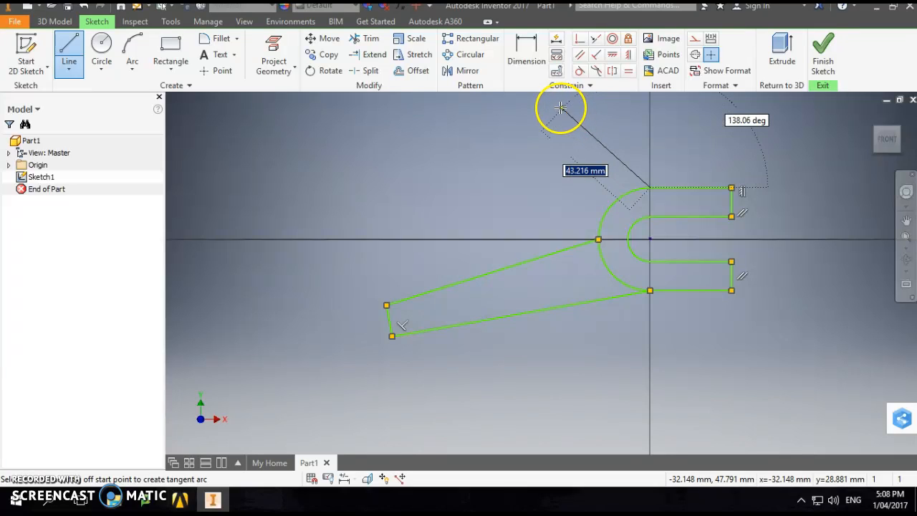
{"action": "left_click", "coordinate": [556, 105]}
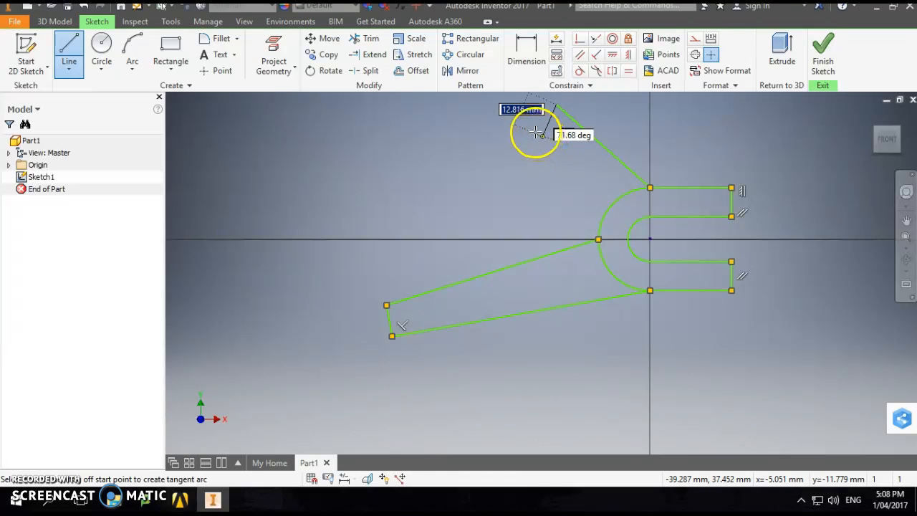
{"action": "left_click", "coordinate": [535, 132]}
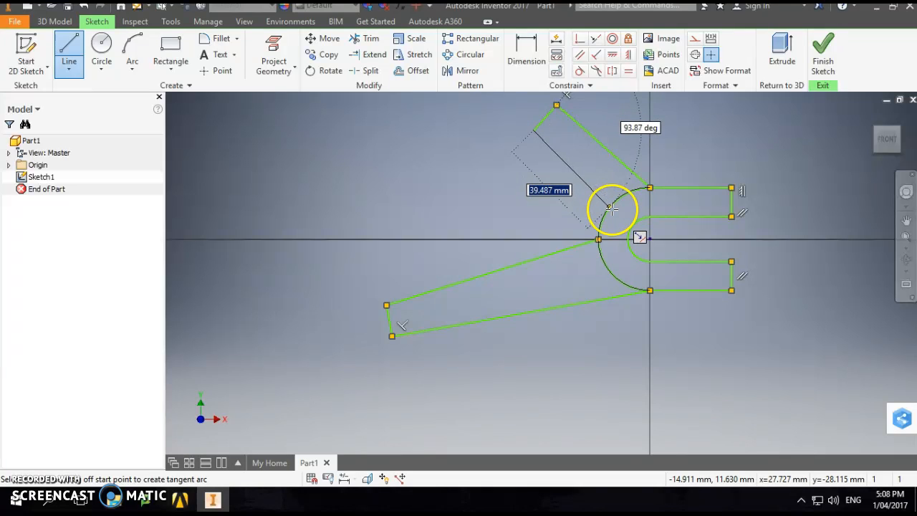
{"action": "left_click", "coordinate": [609, 208]}
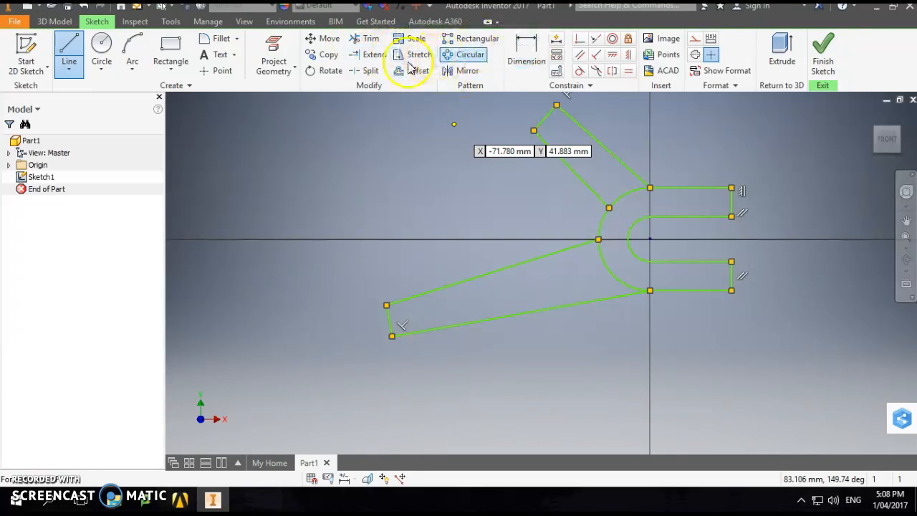
- Try a concave arc of about 60 mm radius between the inner end corners of the upper and lower arms
{"action": "left_click", "coordinate": [143, 43]}
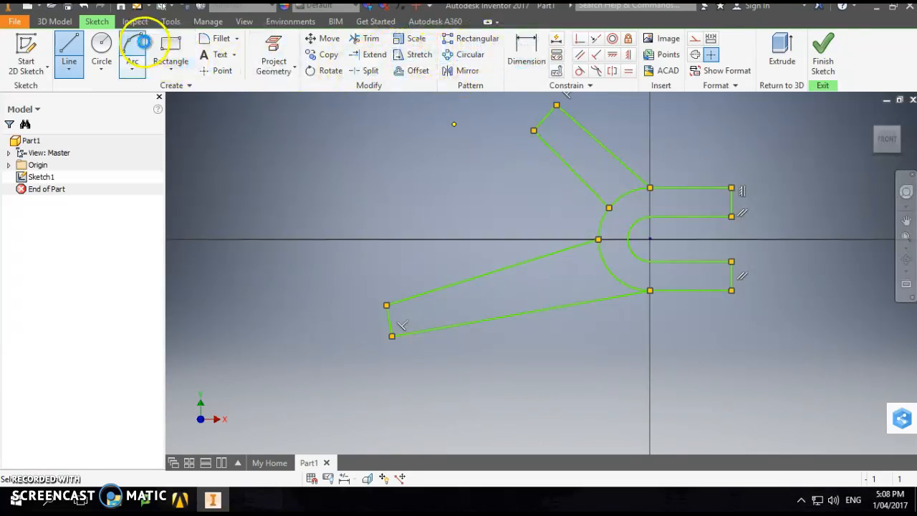
{"action": "left_click", "coordinate": [534, 130]}
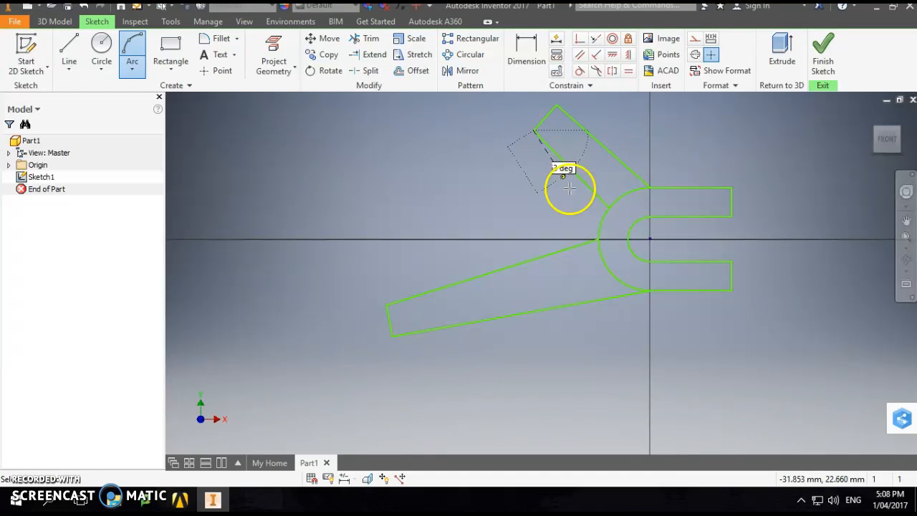
{"action": "left_click", "coordinate": [388, 305]}
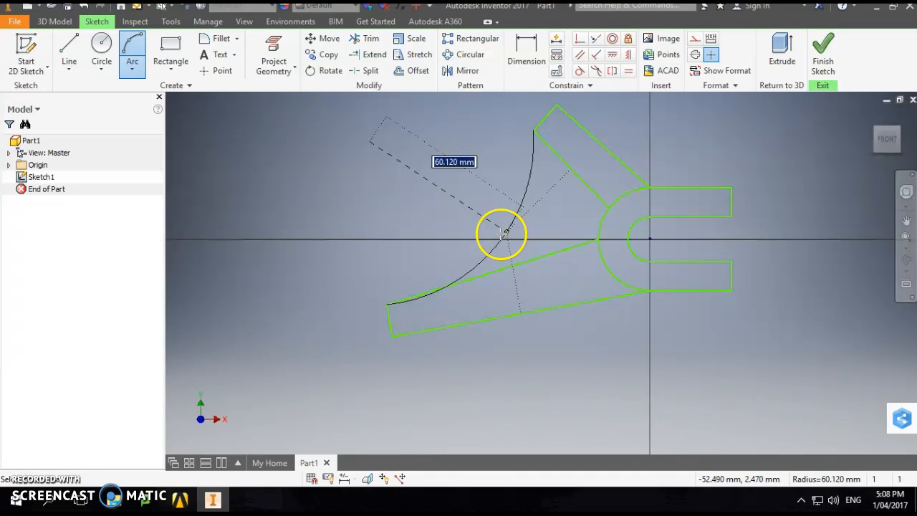
{"action": "left_click", "coordinate": [502, 232]}
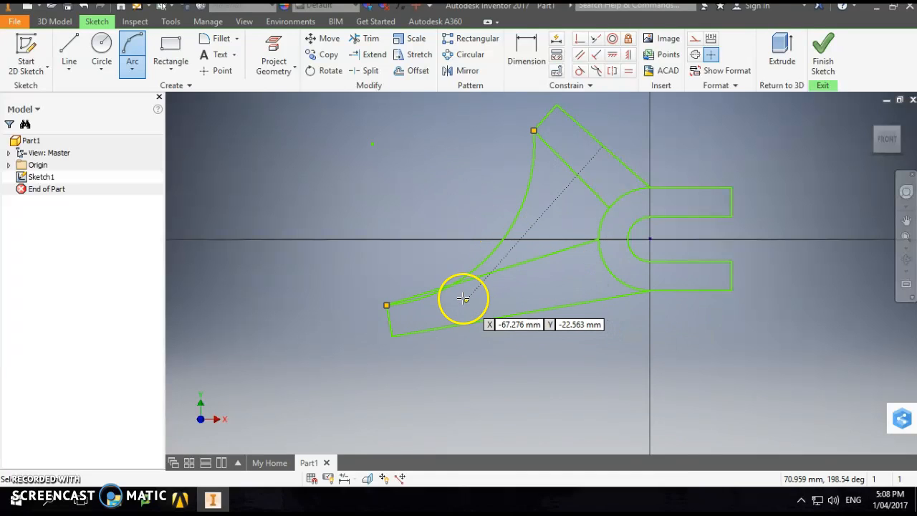
{"action": "key", "text": "Escape"}
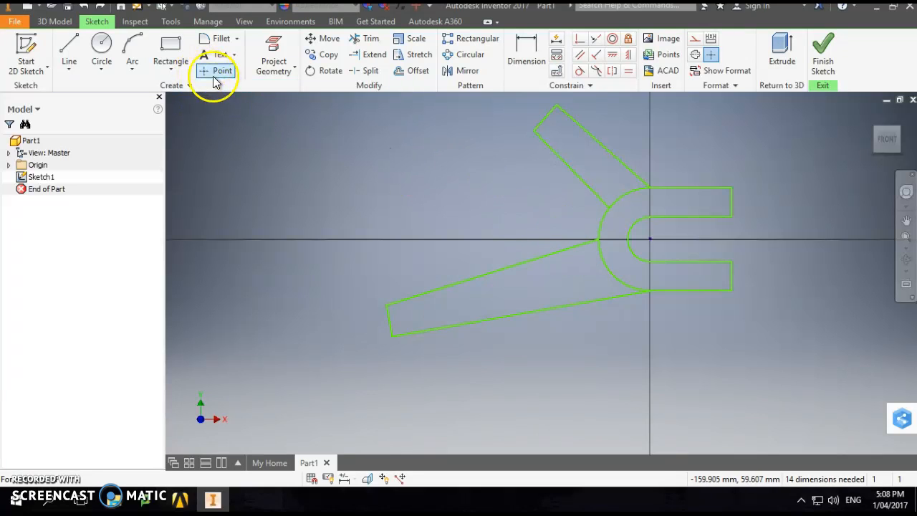
- Draw a shallow three-point arc from the upper arm's inner end corner to the point where the lower arm's upper edge meets the outer arc
{"action": "left_click", "coordinate": [133, 51]}
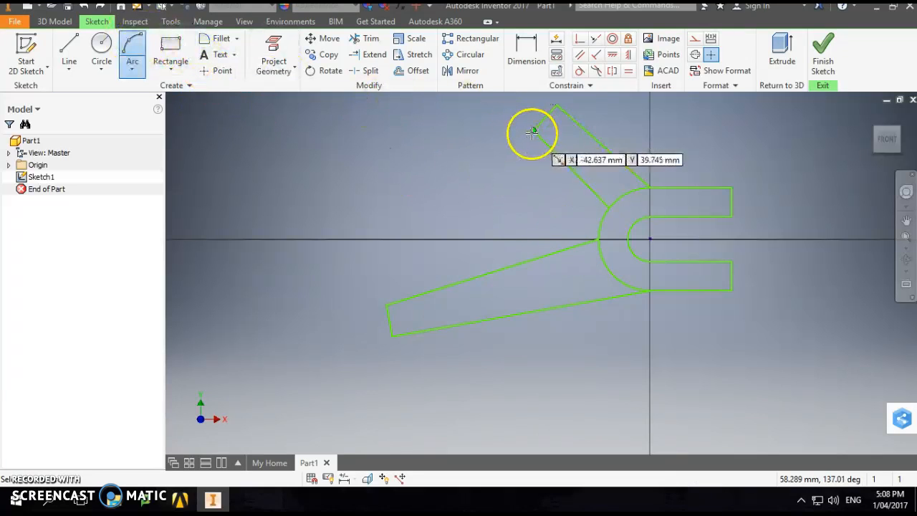
{"action": "left_click", "coordinate": [534, 131]}
{"action": "left_click", "coordinate": [598, 240]}
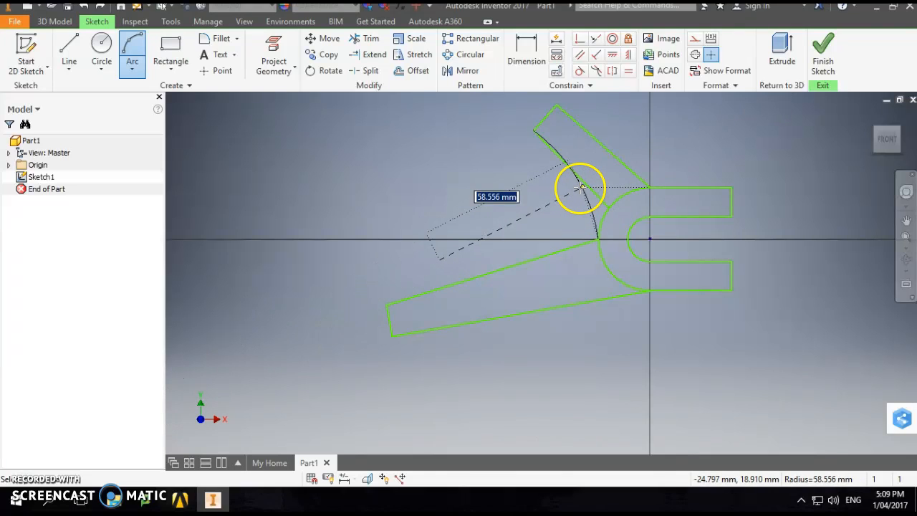
{"action": "left_click", "coordinate": [577, 188]}
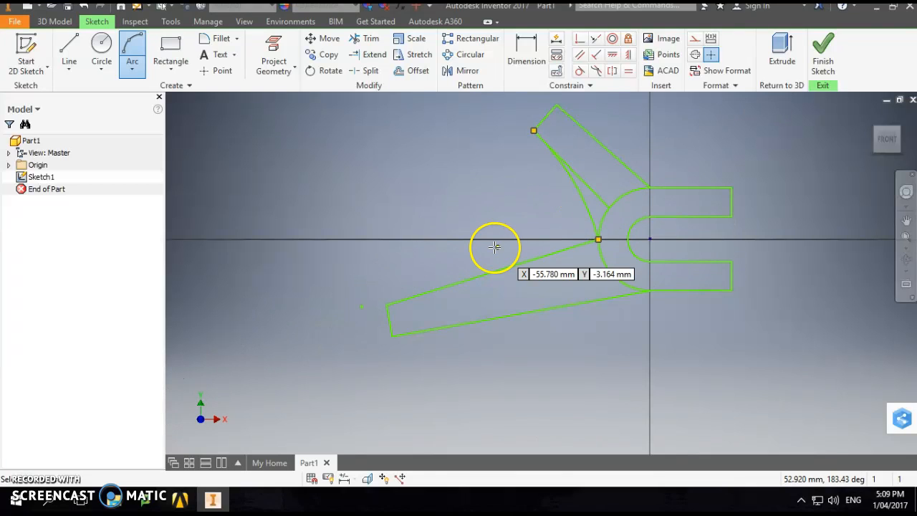
- Trim away the upper arm's straight inner edge and the slot's outer arc to leave one closed profile, and finish the sketch
{"action": "left_click", "coordinate": [366, 40]}
{"action": "left_click_drag", "start_coordinate": [616, 190], "coordinate": [614, 213]}
{"action": "mouse_move", "coordinate": [614, 249]}
{"action": "left_mouse_down"}
{"action": "mouse_move", "coordinate": [595, 279]}
{"action": "mouse_move", "coordinate": [600, 265]}
{"action": "left_mouse_up"}
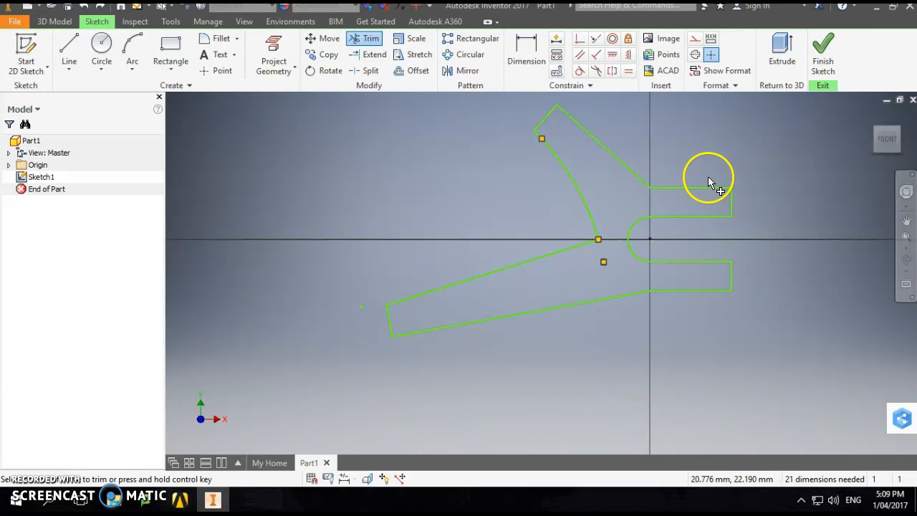
{"action": "left_click", "coordinate": [829, 50]}
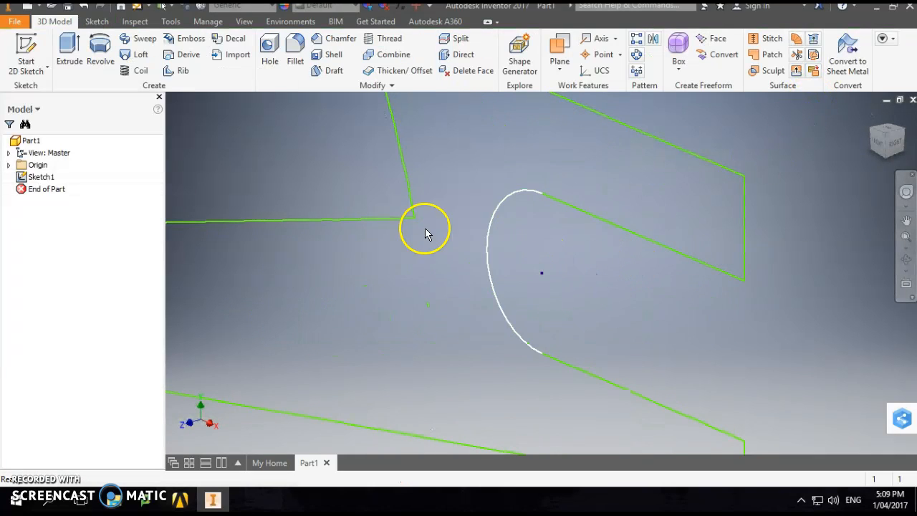
{"action": "left_click", "coordinate": [74, 57]}
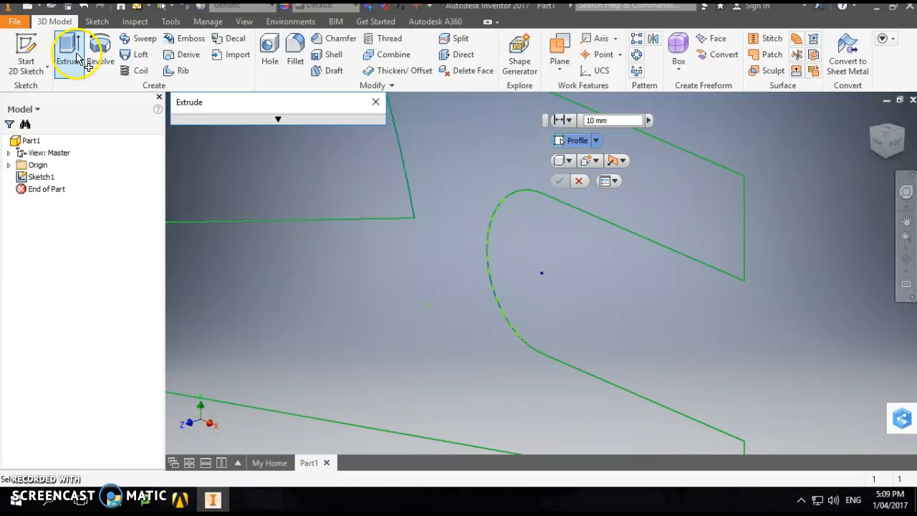
{"action": "scroll", "coordinate": [586, 209], "scroll_direction": "down", "scroll_amount": 5}
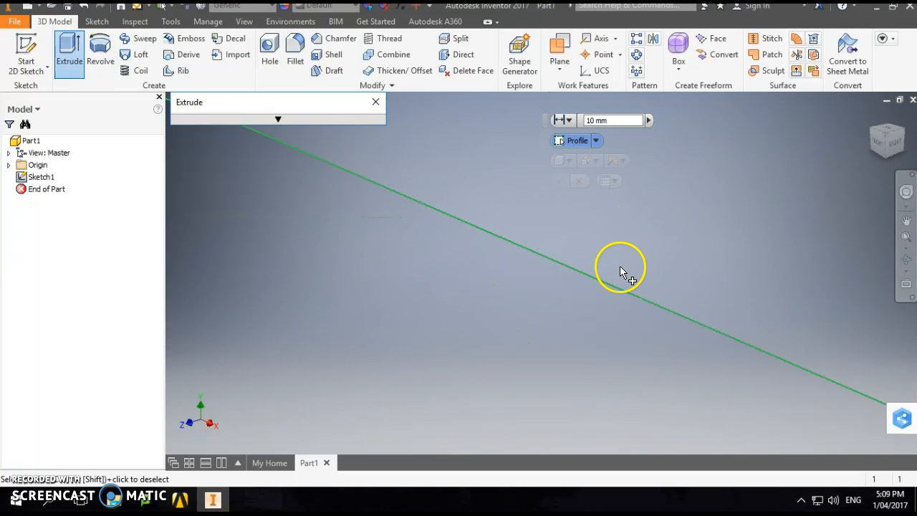
{"action": "scroll", "coordinate": [543, 315], "scroll_direction": "up", "scroll_amount": 4}
{"action": "scroll", "coordinate": [543, 314], "scroll_direction": "up", "scroll_amount": 3}
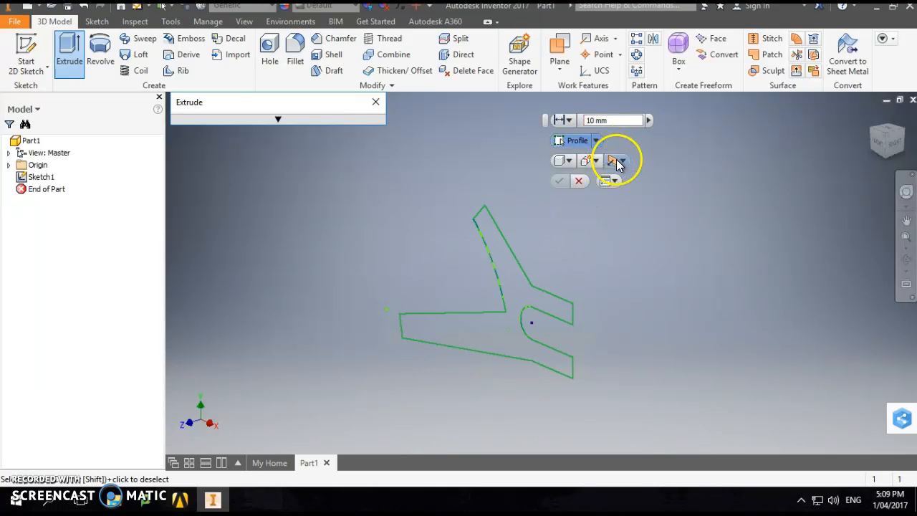
{"action": "left_click", "coordinate": [617, 161]}
{"action": "left_click", "coordinate": [640, 177]}
{"action": "left_click_drag", "start_coordinate": [607, 120], "coordinate": [582, 120]}
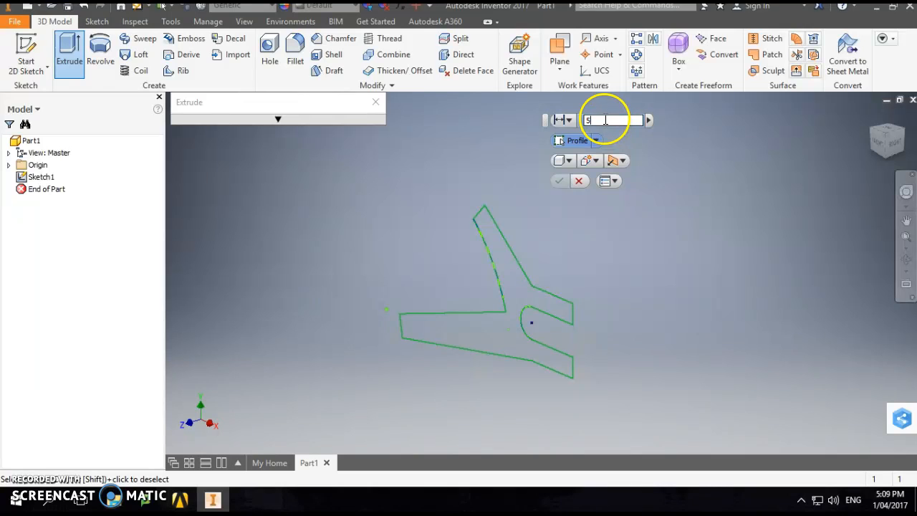
{"action": "left_click", "coordinate": [523, 302]}
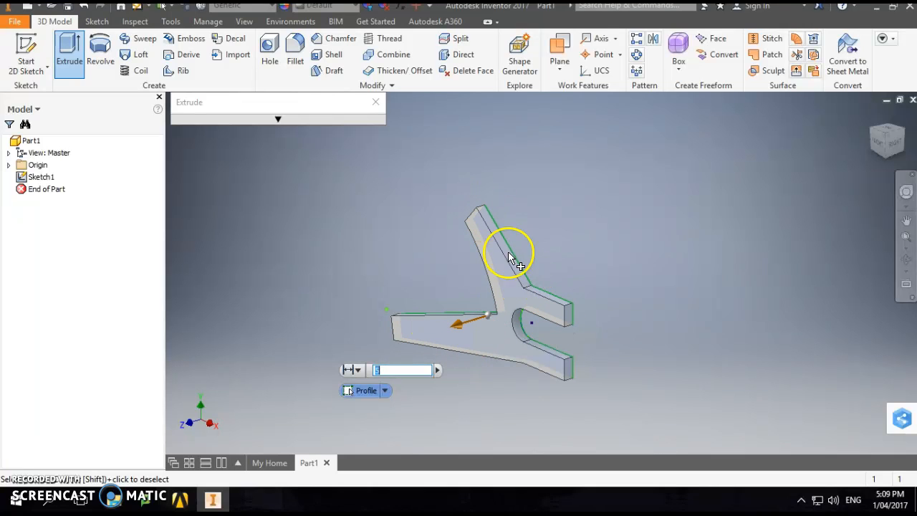
{"action": "mouse_move", "coordinate": [365, 433]}
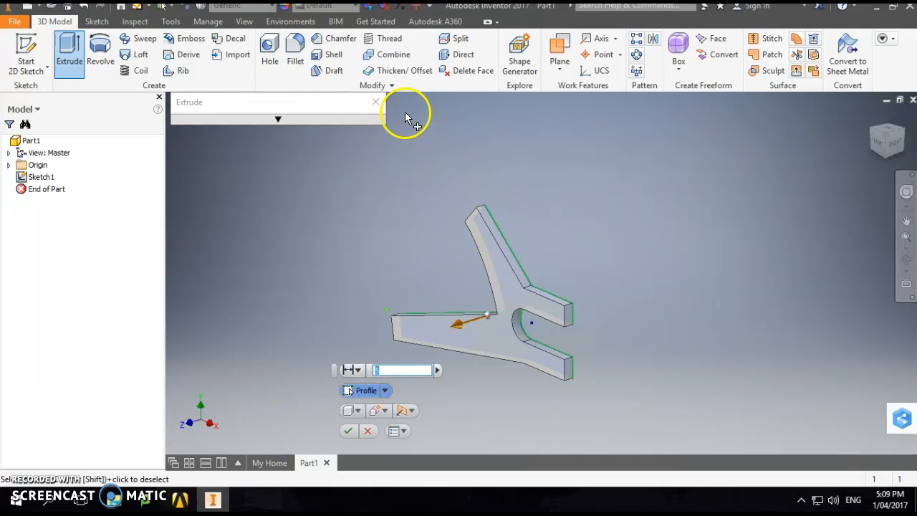
{"action": "left_click", "coordinate": [376, 102]}
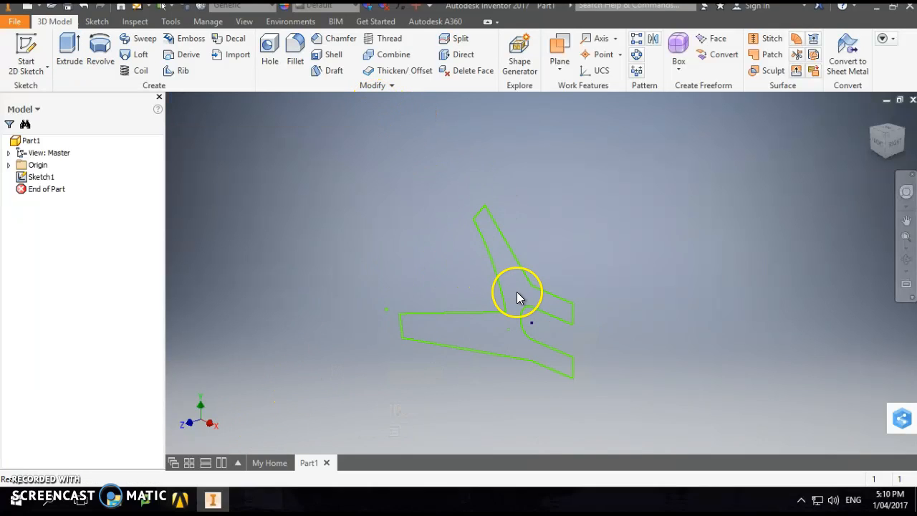
- Extrude the closed dropout profile 5 mm into a solid
{"action": "left_click", "coordinate": [72, 54]}
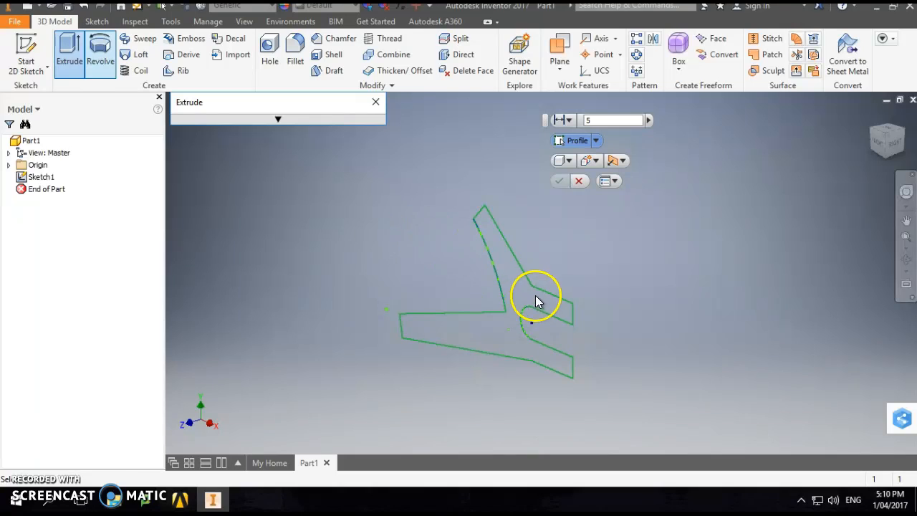
{"action": "left_click", "coordinate": [534, 256]}
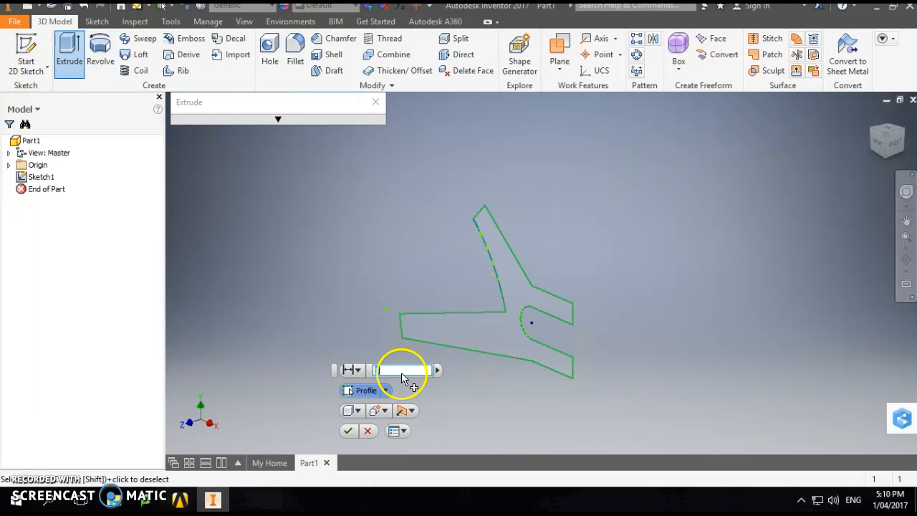
{"action": "left_click", "coordinate": [349, 432]}
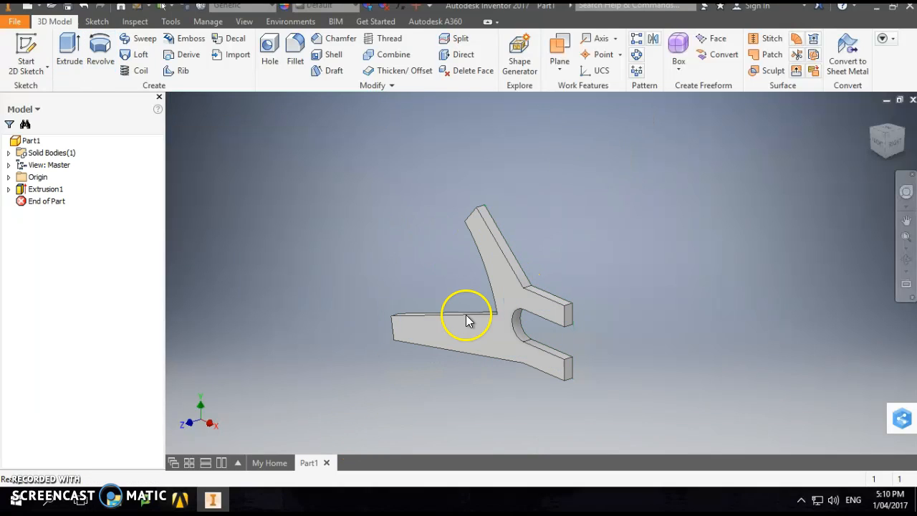
- Export the part in CAD format as the STEP file Part21.stp in the Documents folder
{"action": "left_click", "coordinate": [17, 22]}
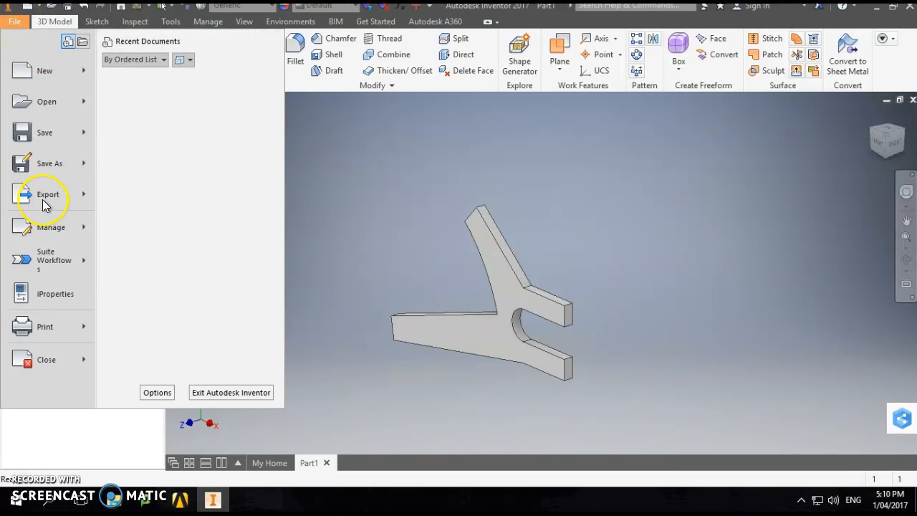
{"action": "mouse_move", "coordinate": [42, 199]}
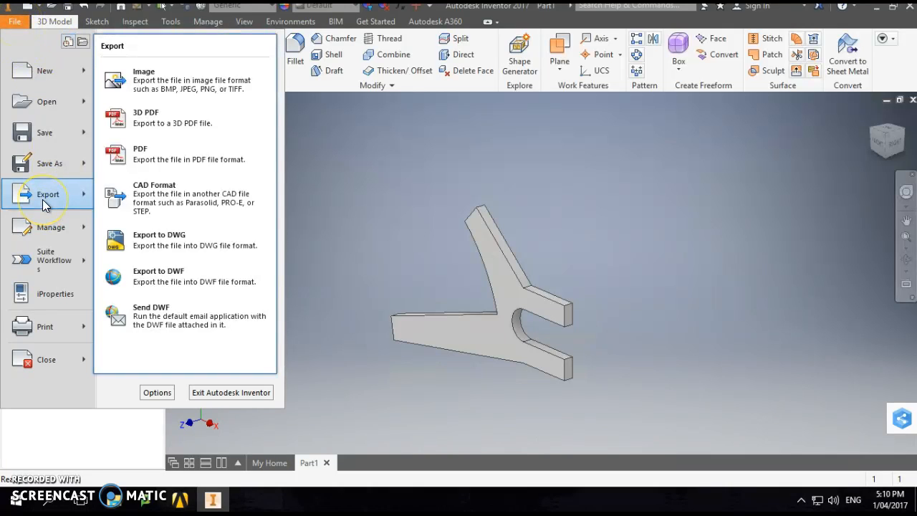
{"action": "left_click", "coordinate": [164, 212]}
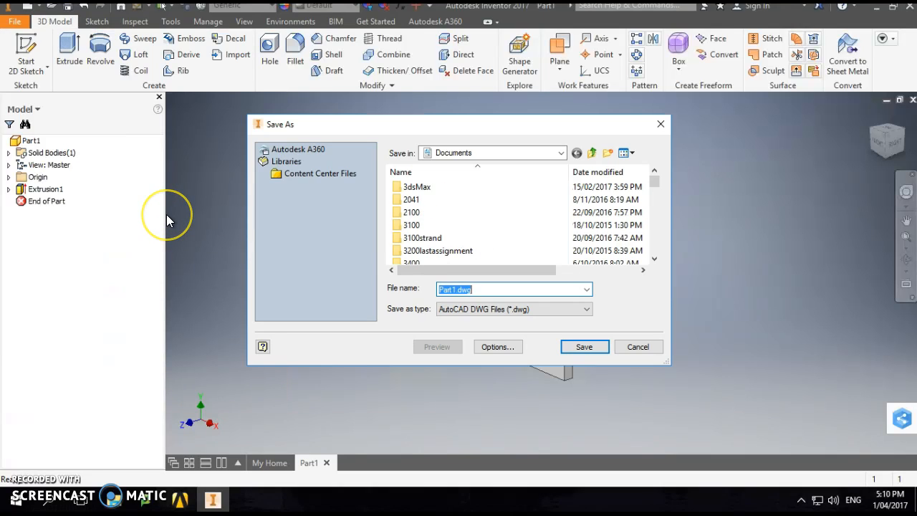
{"action": "left_click", "coordinate": [500, 309]}
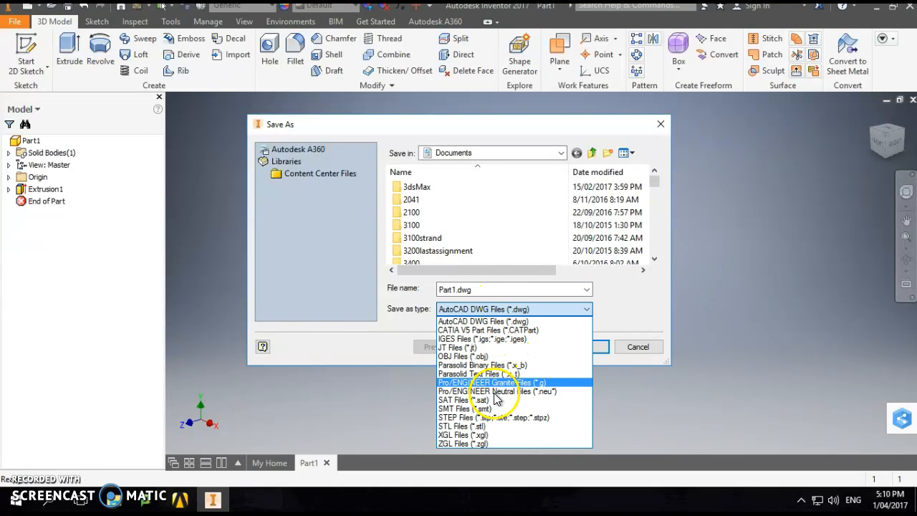
{"action": "left_click", "coordinate": [491, 418]}
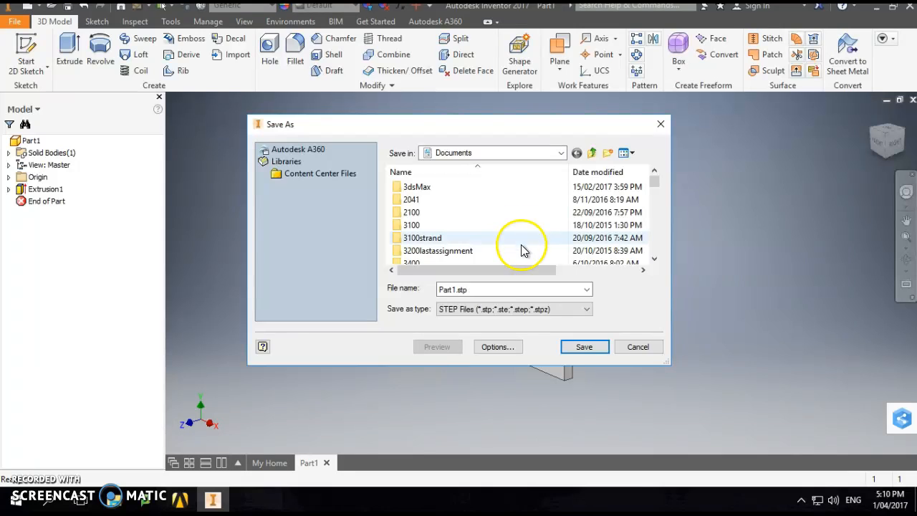
{"action": "left_click", "coordinate": [577, 344]}
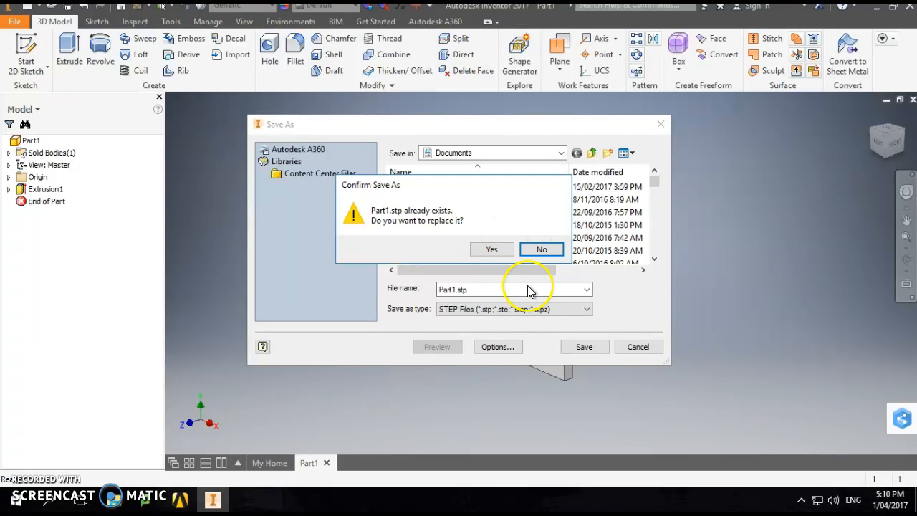
{"action": "left_click", "coordinate": [540, 251]}
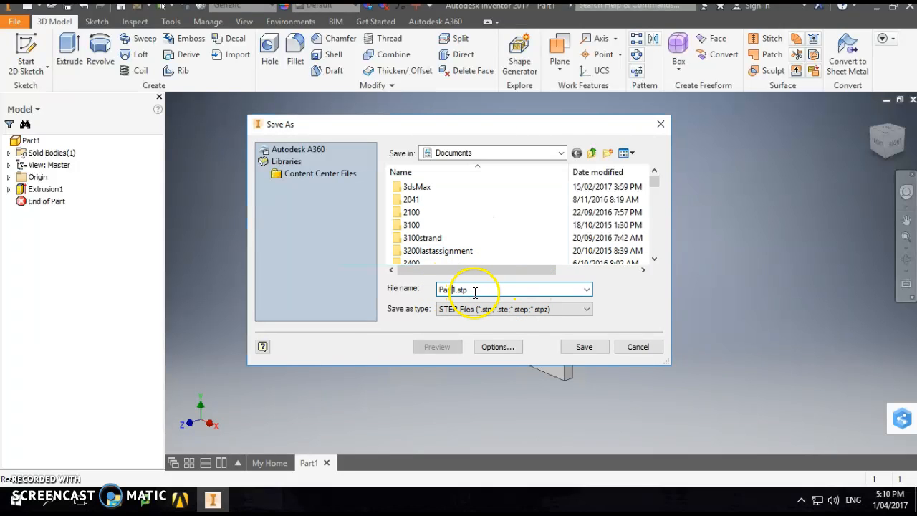
{"action": "left_click", "coordinate": [587, 348]}
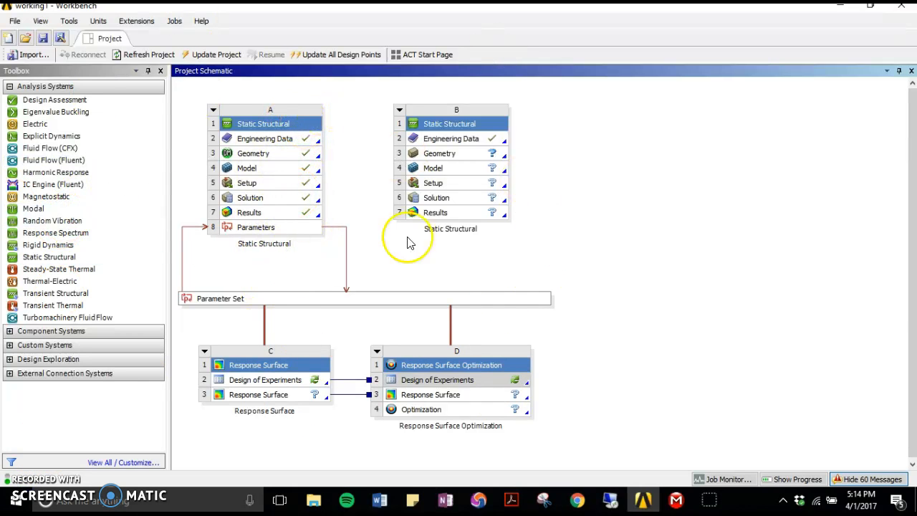
- Add another standalone Static Structural system beside system B, and import dropouthalf.stp as the geometry of system B
{"action": "left_click_drag", "start_coordinate": [45, 256], "coordinate": [638, 152]}
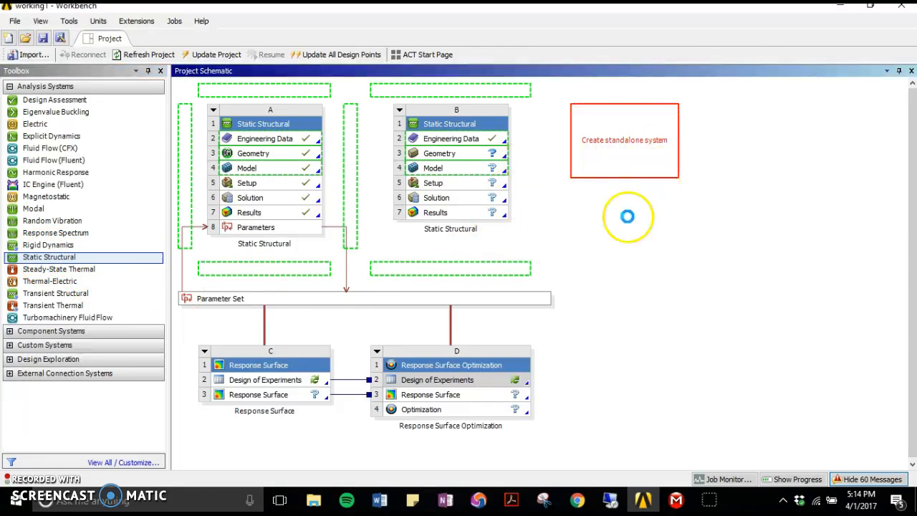
{"action": "left_click", "coordinate": [488, 157]}
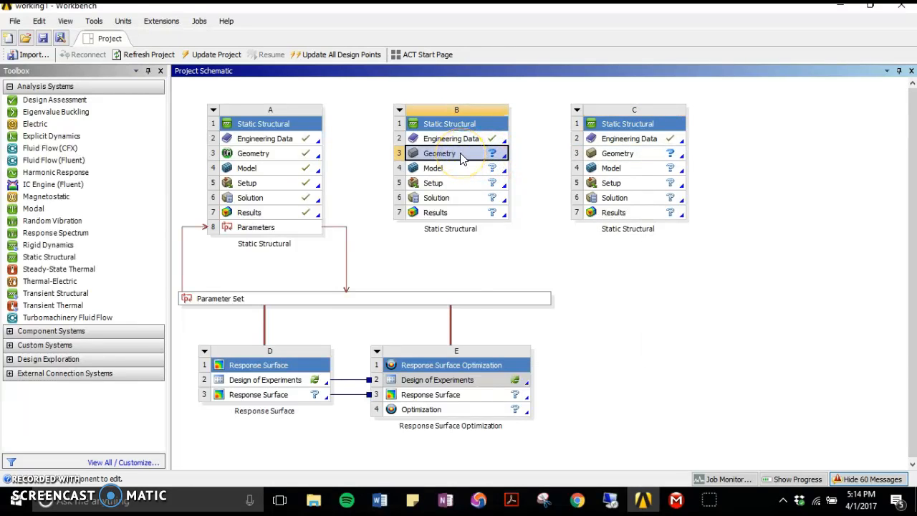
{"action": "right_click", "coordinate": [462, 159]}
{"action": "mouse_move", "coordinate": [529, 175]}
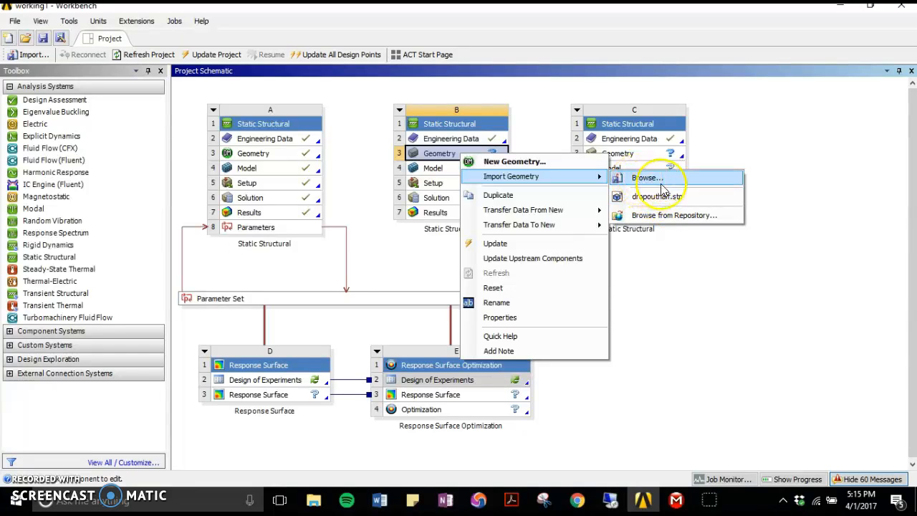
{"action": "left_click", "coordinate": [665, 202]}
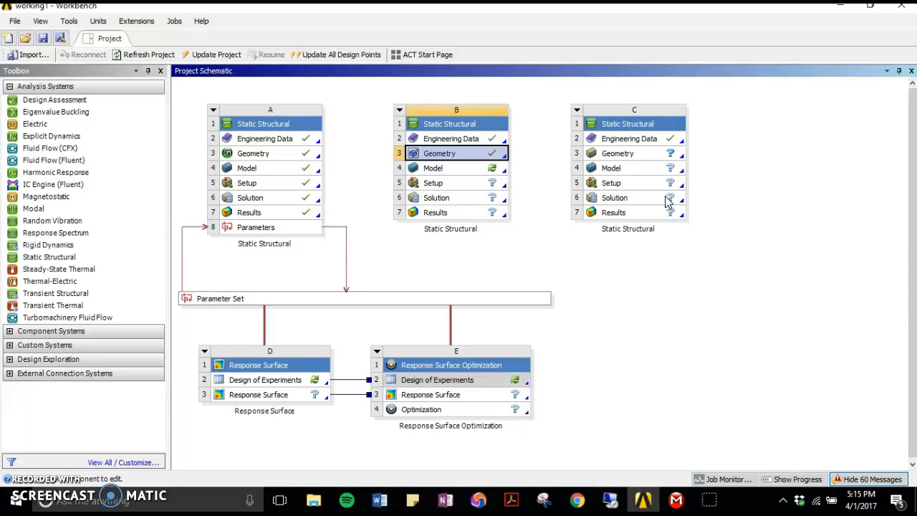
- Open system B's model in Mechanical and add a Symmetry object containing a symmetry region
{"action": "double_click", "coordinate": [445, 169]}
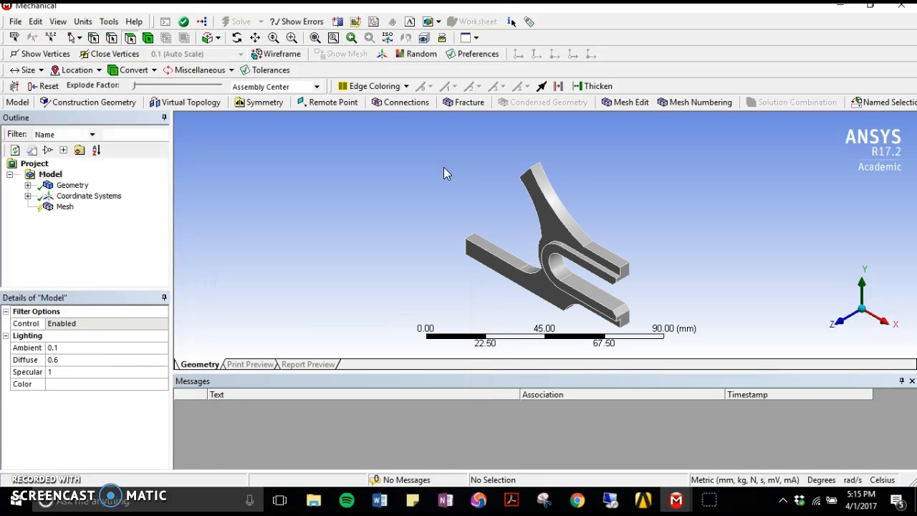
{"action": "left_click_drag", "start_coordinate": [461, 240], "coordinate": [566, 188]}
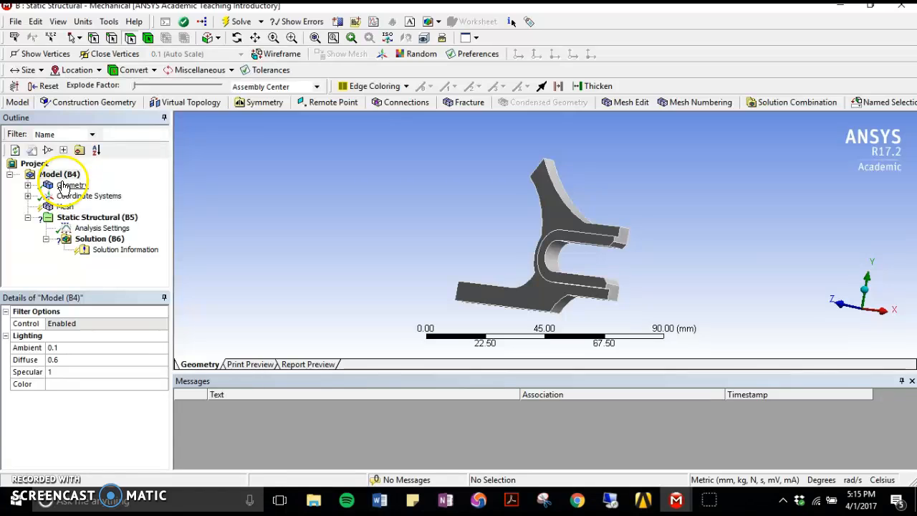
{"action": "left_click", "coordinate": [257, 104]}
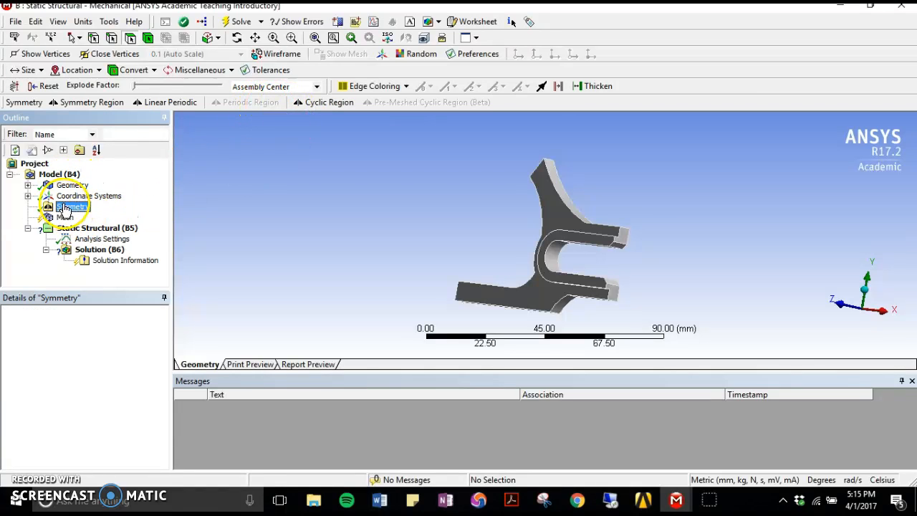
{"action": "right_click", "coordinate": [64, 209]}
{"action": "mouse_move", "coordinate": [132, 213]}
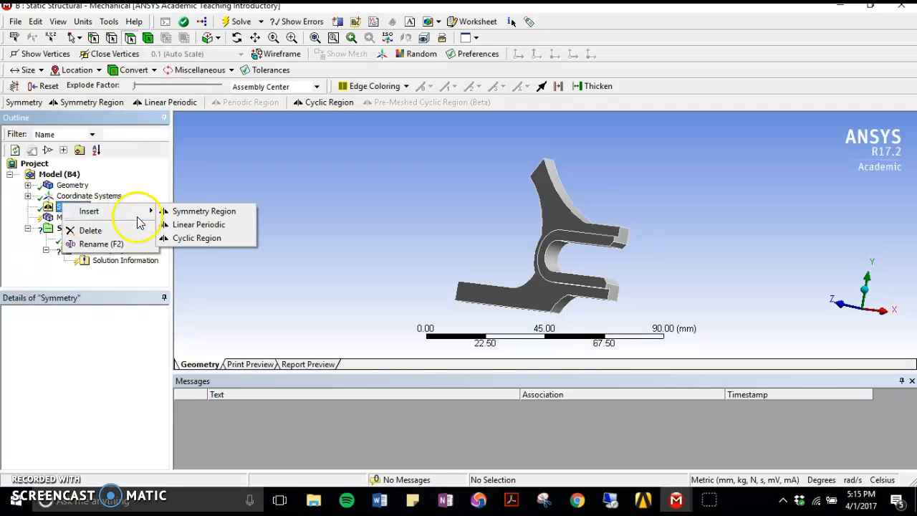
{"action": "left_click", "coordinate": [212, 212]}
- Scope the symmetry region to the dropout's large flat face on the side without the slot's raised rim
{"action": "middle_click_drag", "start_coordinate": [434, 235], "coordinate": [294, 228]}
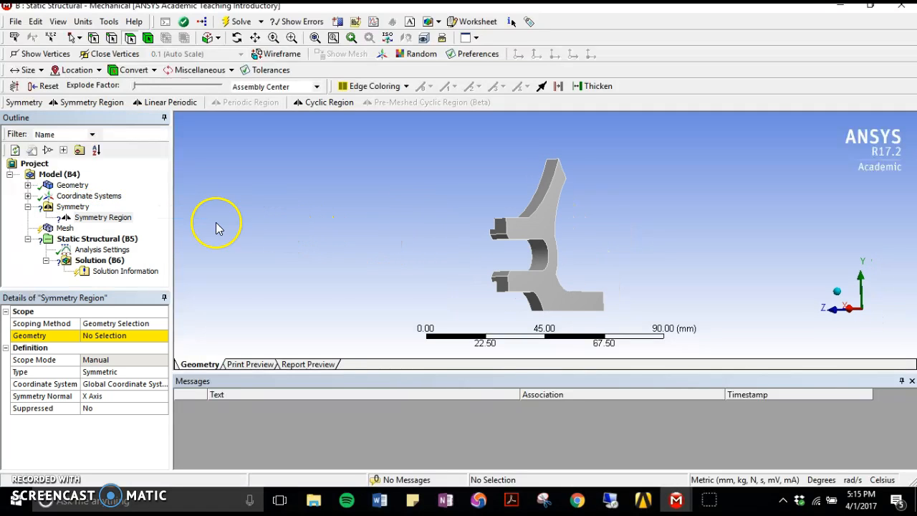
{"action": "left_click", "coordinate": [123, 220]}
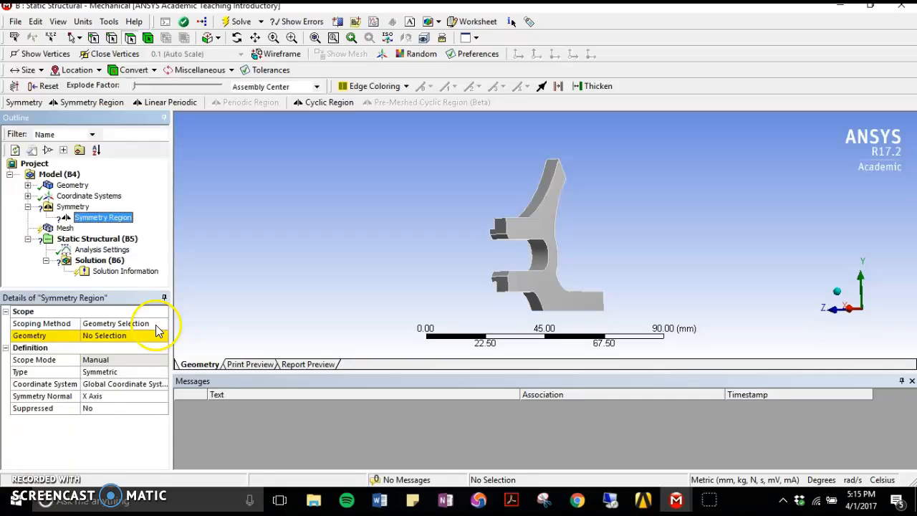
{"action": "left_click", "coordinate": [107, 335]}
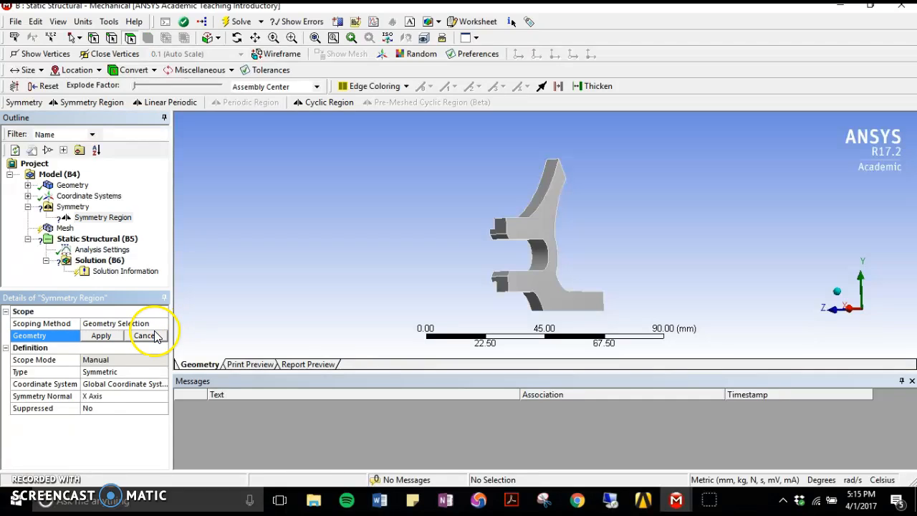
{"action": "left_click", "coordinate": [549, 234]}
{"action": "left_click", "coordinate": [121, 348]}
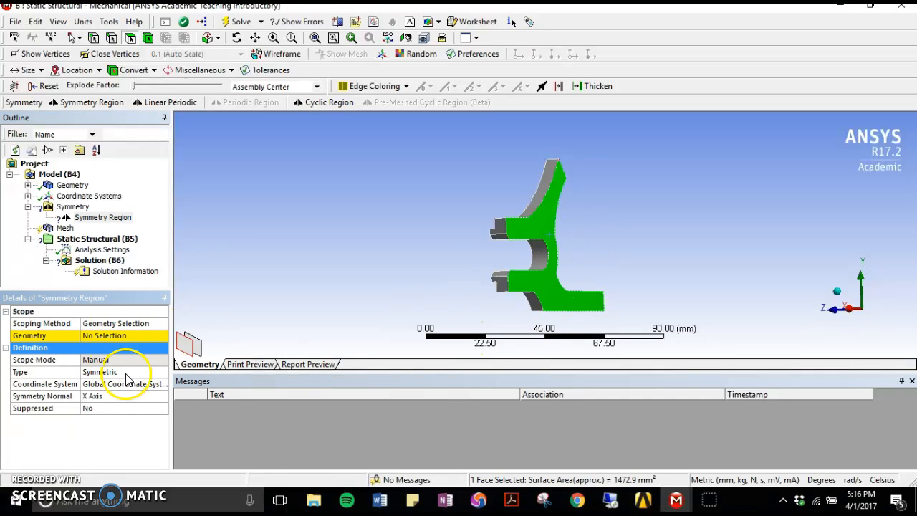
{"action": "left_click", "coordinate": [111, 335]}
{"action": "left_click", "coordinate": [99, 336]}
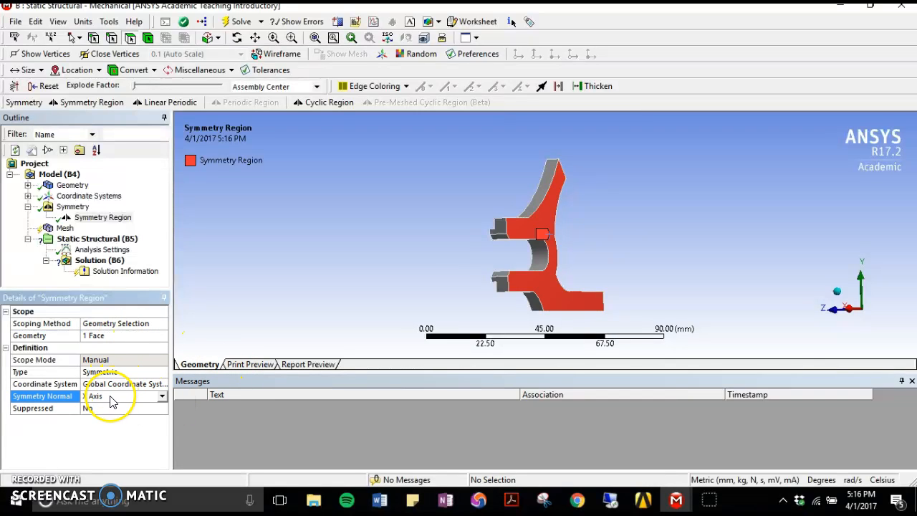
- Set the symmetry region's normal to the Z Axis of the global coordinate system
{"action": "middle_click_drag", "start_coordinate": [579, 295], "coordinate": [619, 306]}
{"action": "left_click", "coordinate": [139, 394]}
{"action": "left_click", "coordinate": [106, 425]}
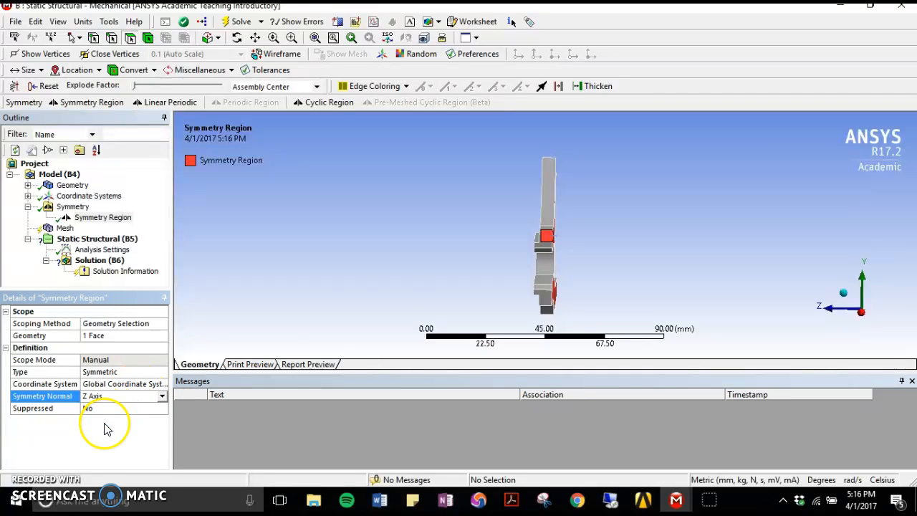
{"action": "middle_click_drag", "start_coordinate": [387, 289], "coordinate": [333, 277]}
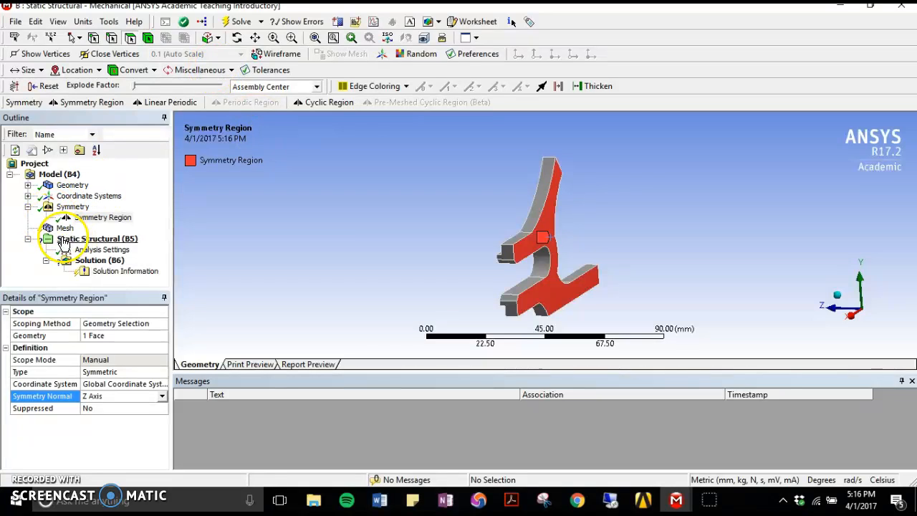
{"action": "middle_click_drag", "start_coordinate": [405, 249], "coordinate": [510, 219]}
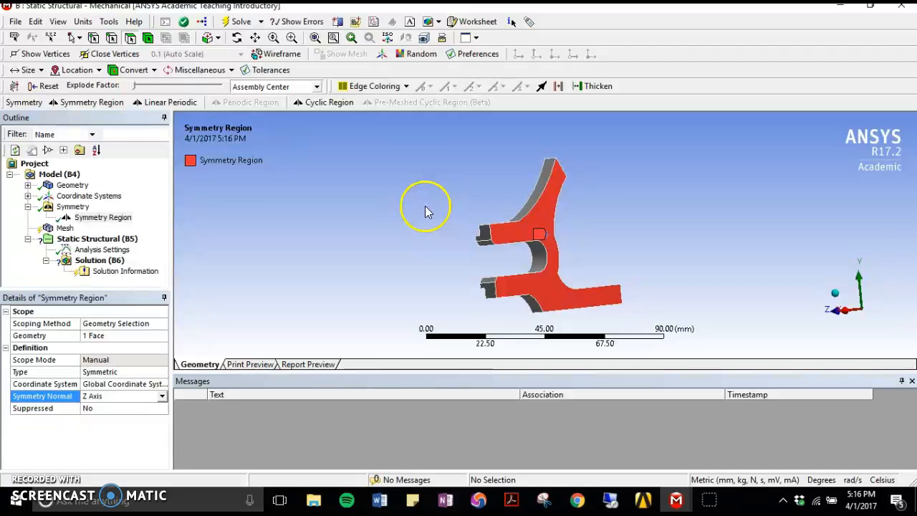
{"action": "middle_click_drag", "start_coordinate": [380, 241], "coordinate": [531, 242]}
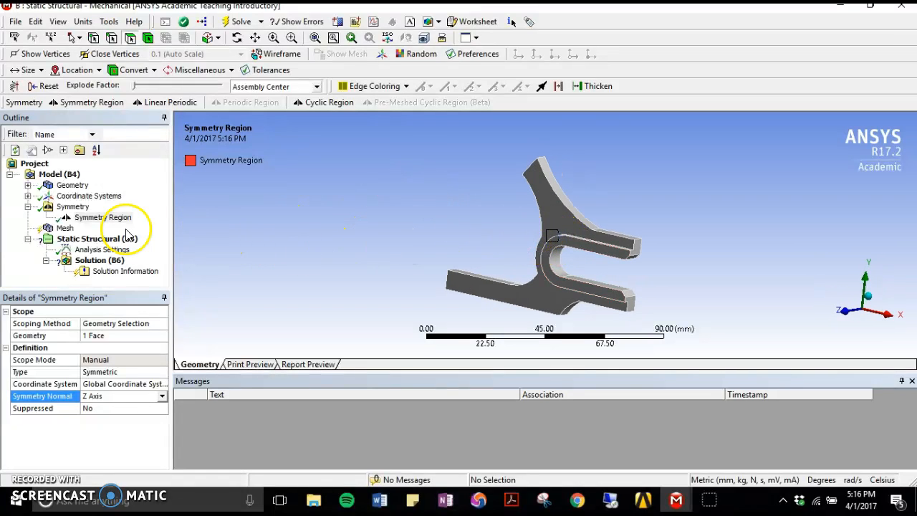
- Add a fixed support to the static structural analysis on the end faces of the upper and lower frame arms
{"action": "left_click", "coordinate": [64, 228]}
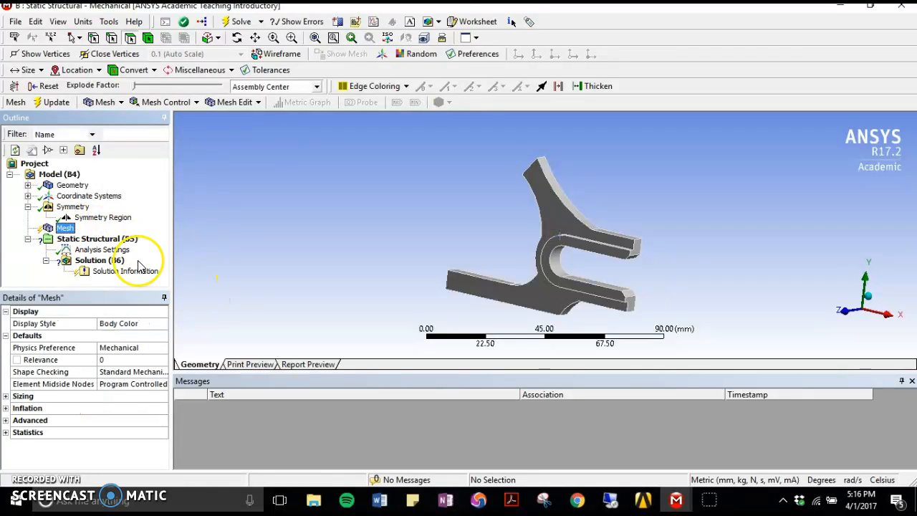
{"action": "left_click", "coordinate": [97, 240]}
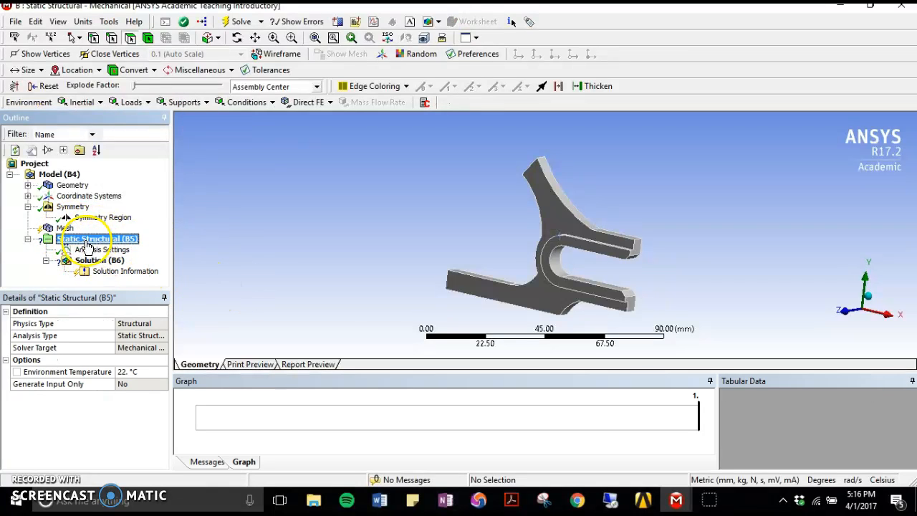
{"action": "left_click", "coordinate": [180, 102]}
{"action": "left_click", "coordinate": [190, 118]}
{"action": "middle_click_drag", "start_coordinate": [459, 190], "coordinate": [549, 207]}
{"action": "left_click", "coordinate": [549, 203]}
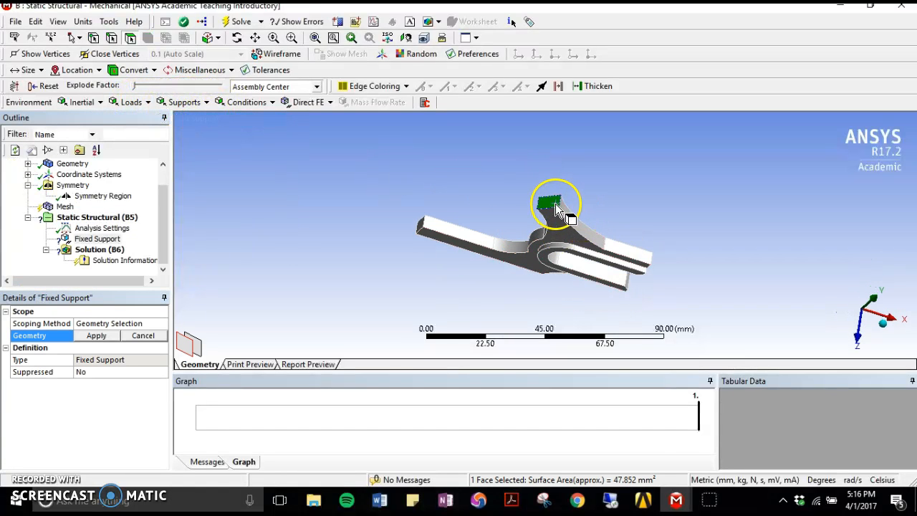
{"action": "left_click", "coordinate": [421, 230], "text": "ctrl"}
{"action": "left_click", "coordinate": [96, 336]}
{"action": "middle_click_drag", "start_coordinate": [444, 251], "coordinate": [308, 242]}
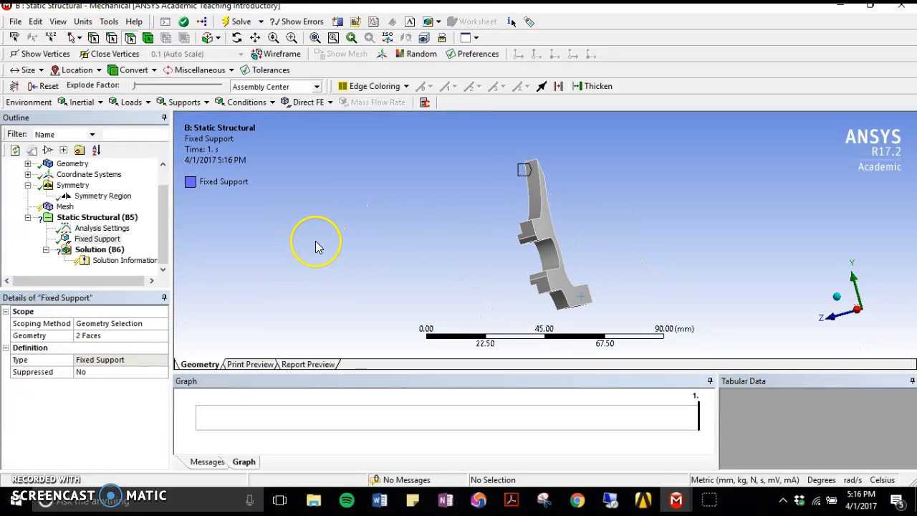
- Add a second fixed support on the curved inner face of the axle slot
{"action": "left_click", "coordinate": [131, 102]}
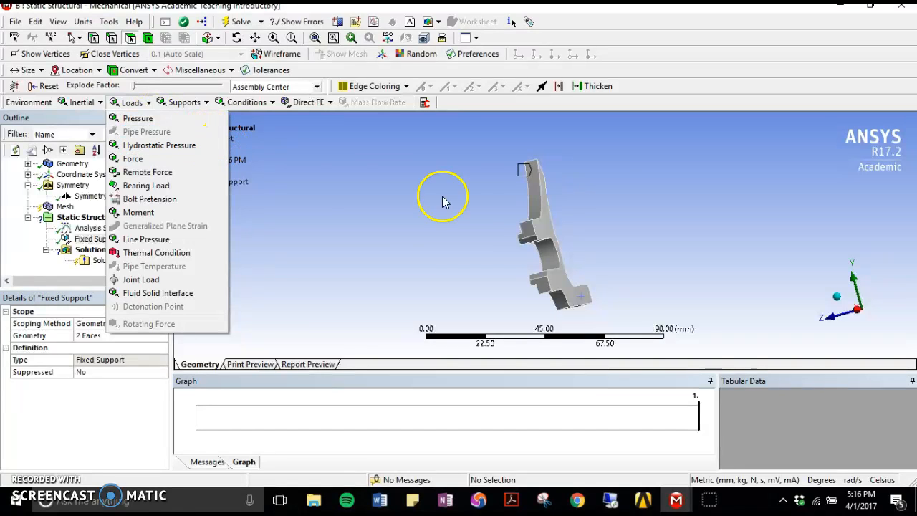
{"action": "left_click", "coordinate": [185, 102]}
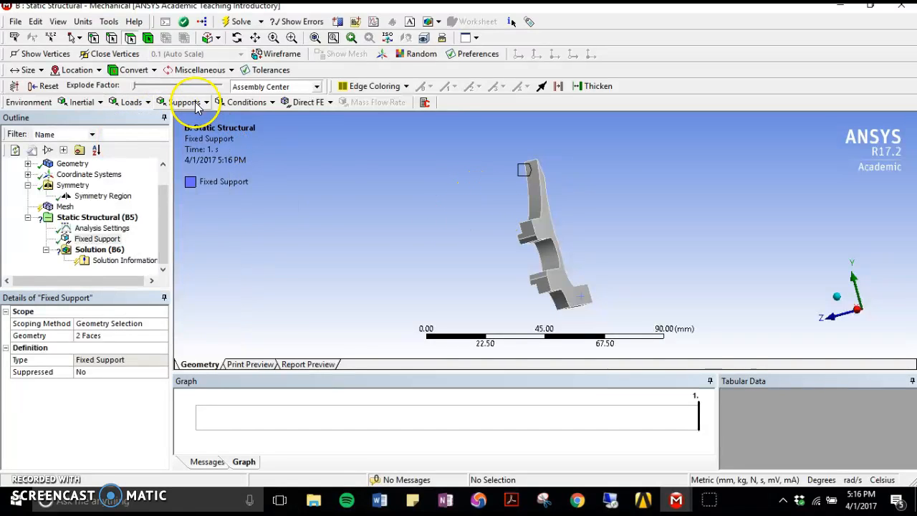
{"action": "left_click", "coordinate": [186, 119]}
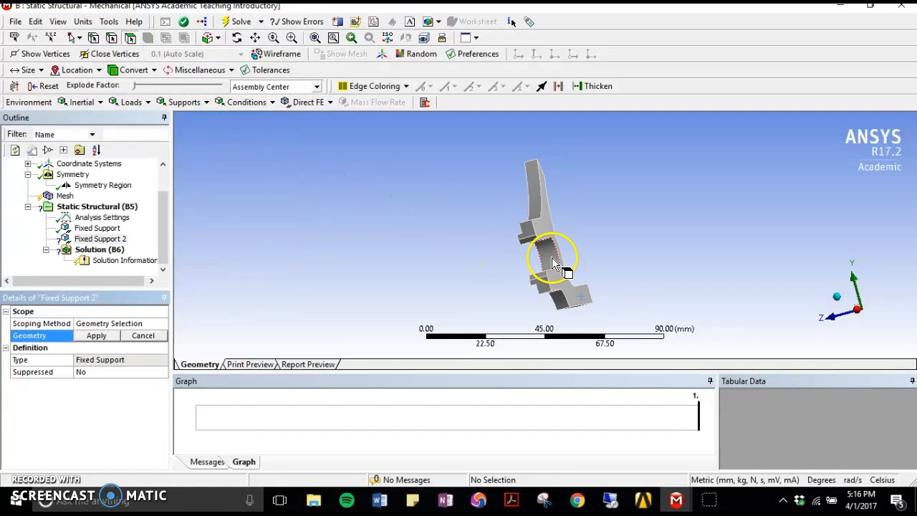
{"action": "left_click", "coordinate": [549, 257]}
{"action": "left_click", "coordinate": [96, 335]}
{"action": "middle_click_drag", "start_coordinate": [313, 308], "coordinate": [545, 243]}
- Delete the first fixed support, the one on the two arm end faces
{"action": "left_click", "coordinate": [97, 228]}
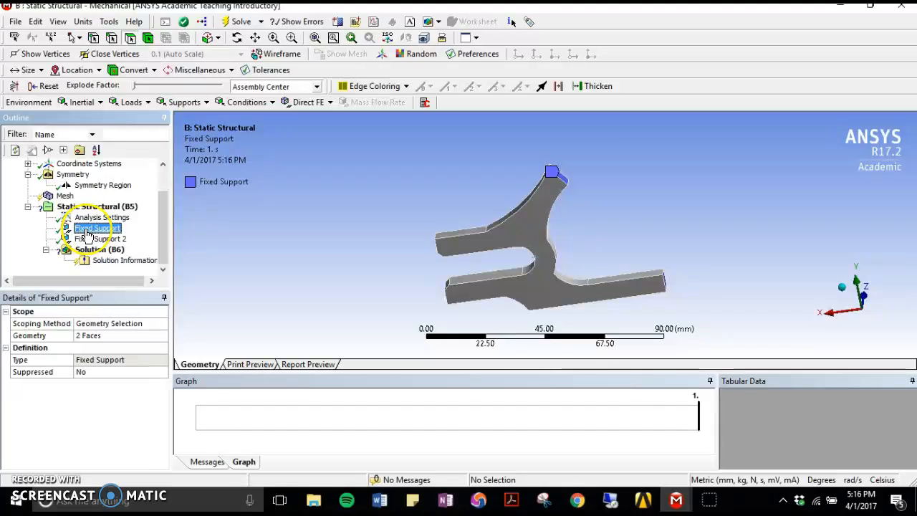
{"action": "right_click", "coordinate": [91, 231]}
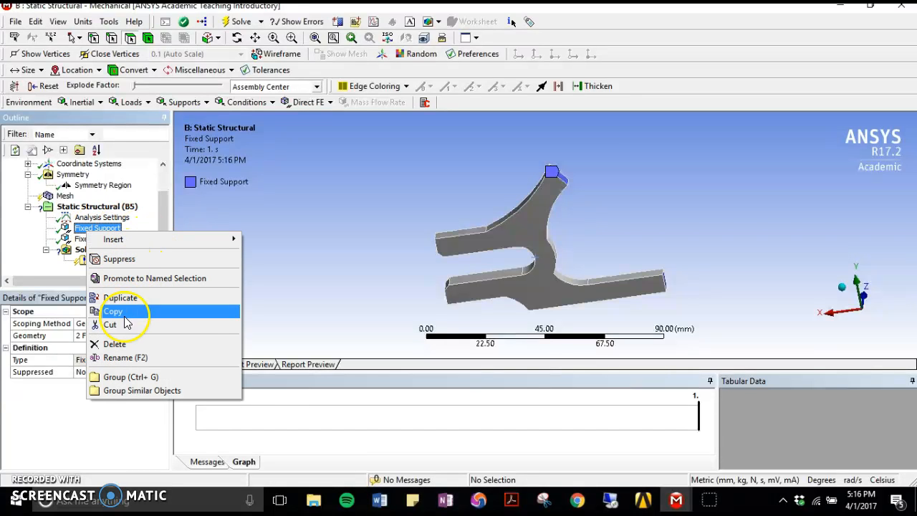
{"action": "left_click", "coordinate": [115, 345]}
{"action": "left_click", "coordinate": [451, 299]}
- Add a force load on the end face of the lower frame arm
{"action": "middle_click_drag", "start_coordinate": [451, 299], "coordinate": [475, 249]}
{"action": "left_click", "coordinate": [139, 102]}
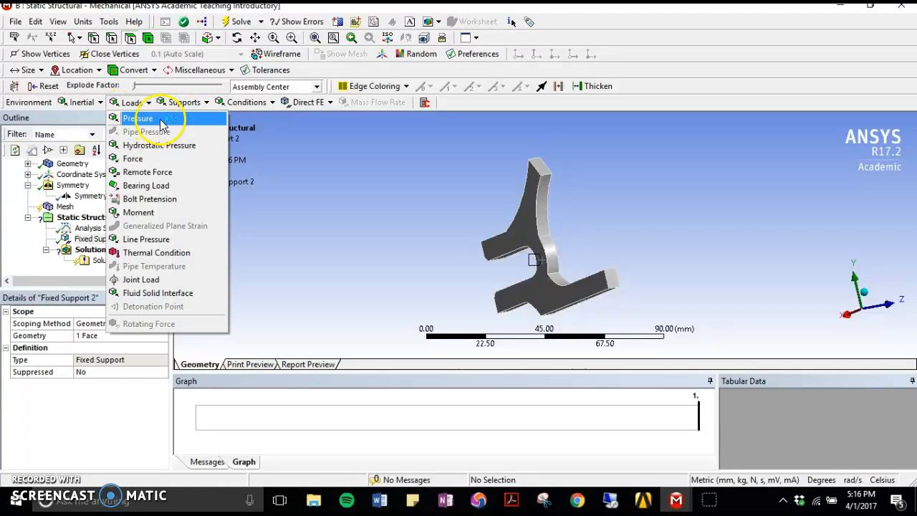
{"action": "left_click", "coordinate": [170, 159]}
{"action": "left_click", "coordinate": [609, 281]}
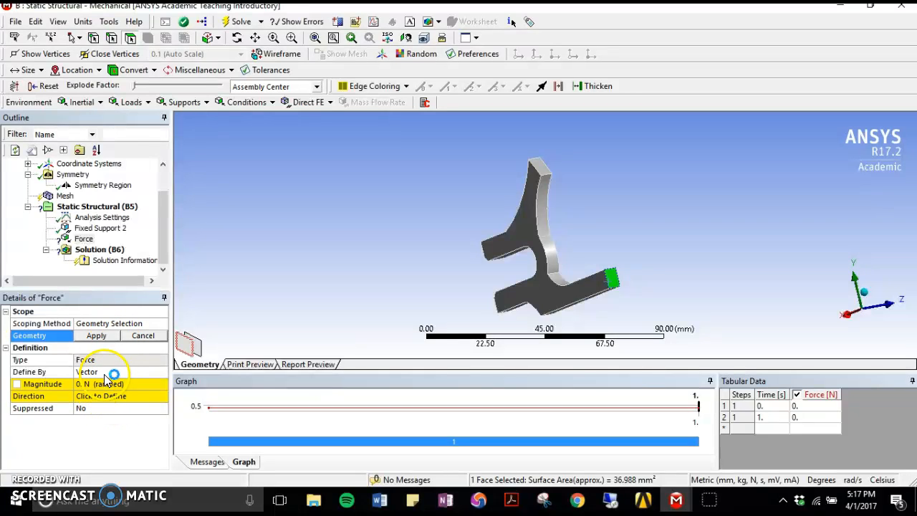
{"action": "left_click", "coordinate": [96, 333]}
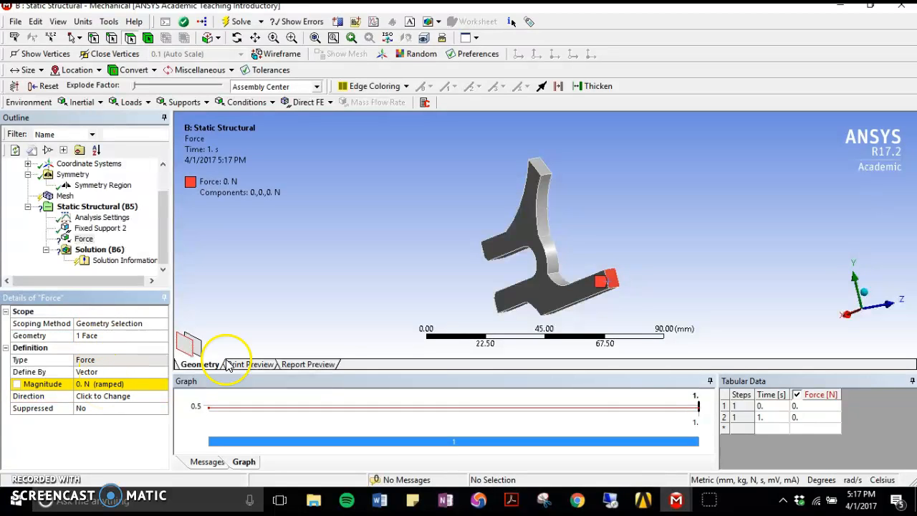
- Define the lower arm's force by components and set its X component to 1061 N
{"action": "middle_click_drag", "start_coordinate": [559, 276], "coordinate": [745, 301]}
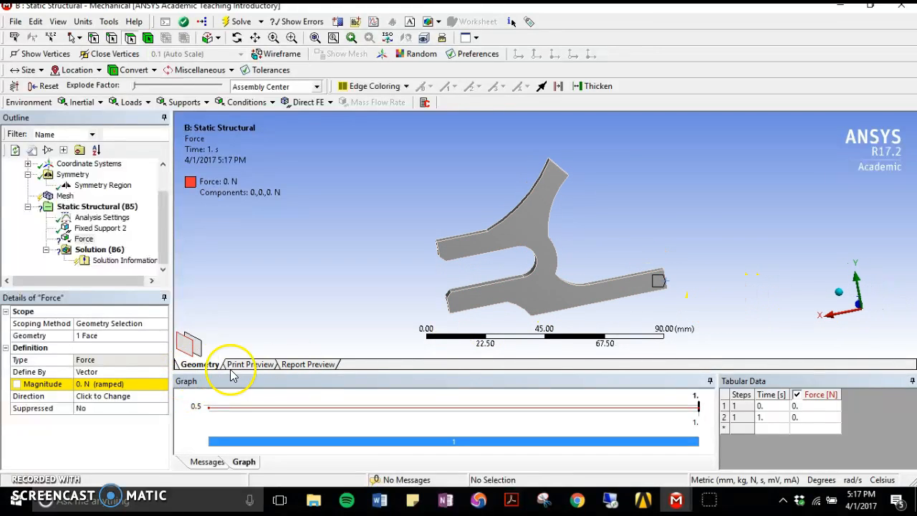
{"action": "left_click", "coordinate": [99, 362]}
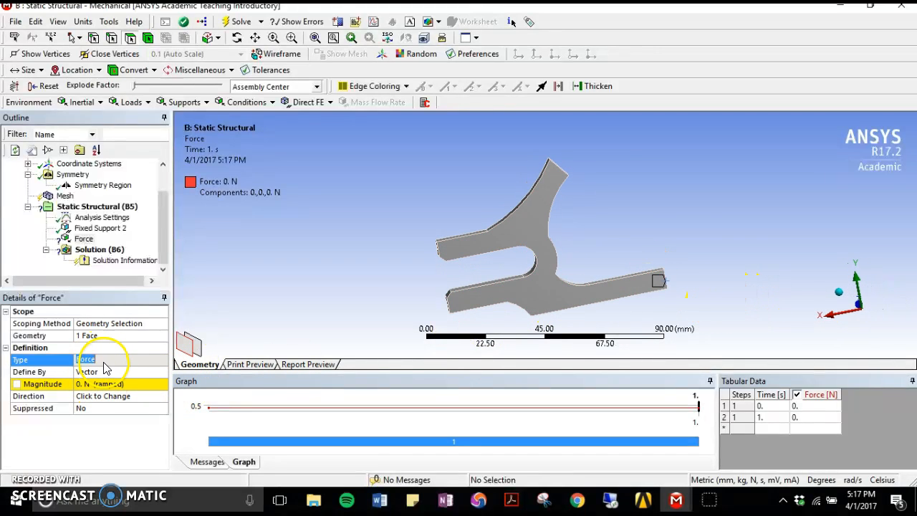
{"action": "left_click", "coordinate": [108, 372]}
{"action": "left_click", "coordinate": [162, 372]}
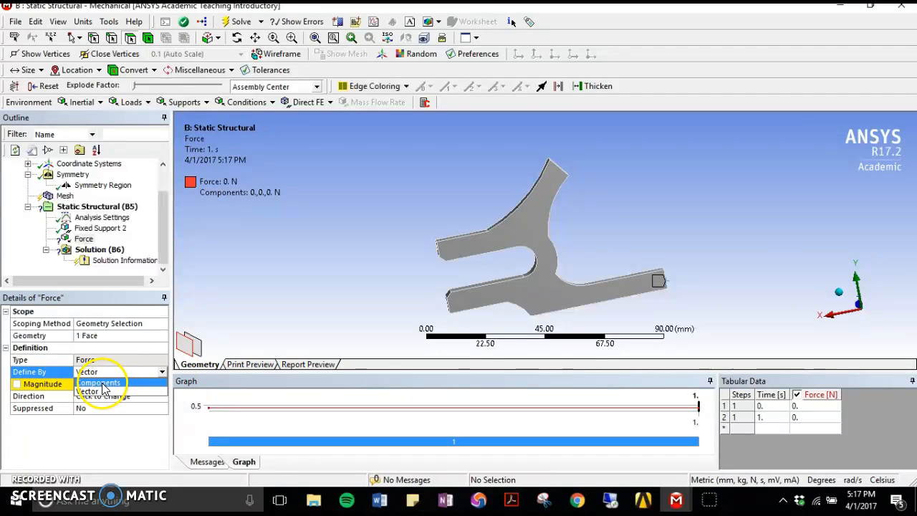
{"action": "left_click", "coordinate": [96, 383]}
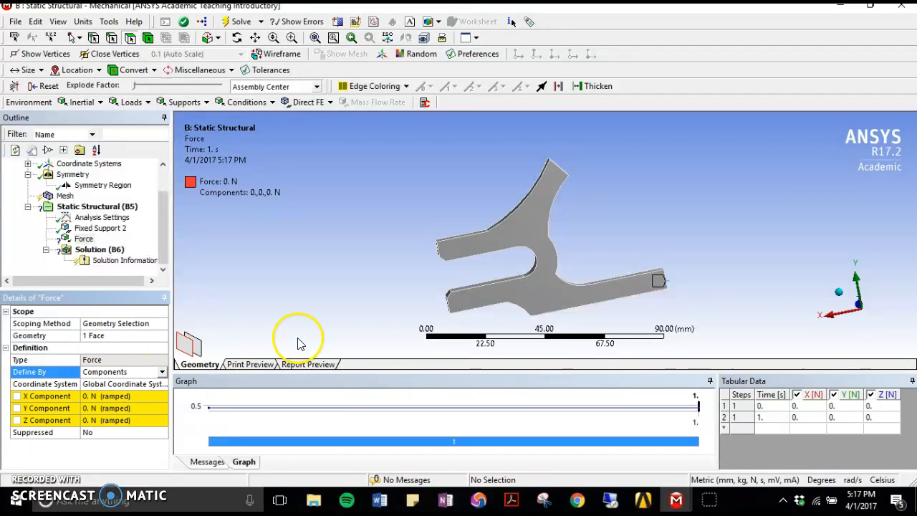
{"action": "left_click", "coordinate": [107, 396]}
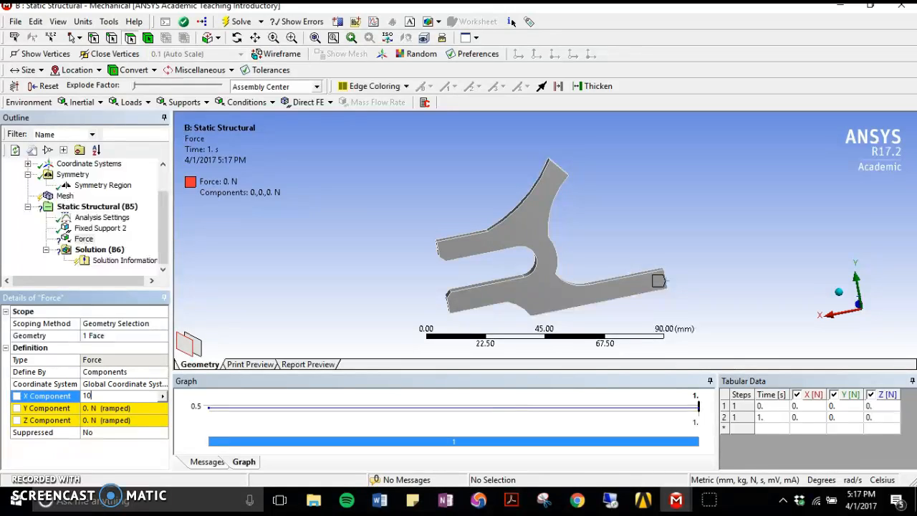
{"action": "type", "text": "1061"}
{"action": "key", "text": "Return"}
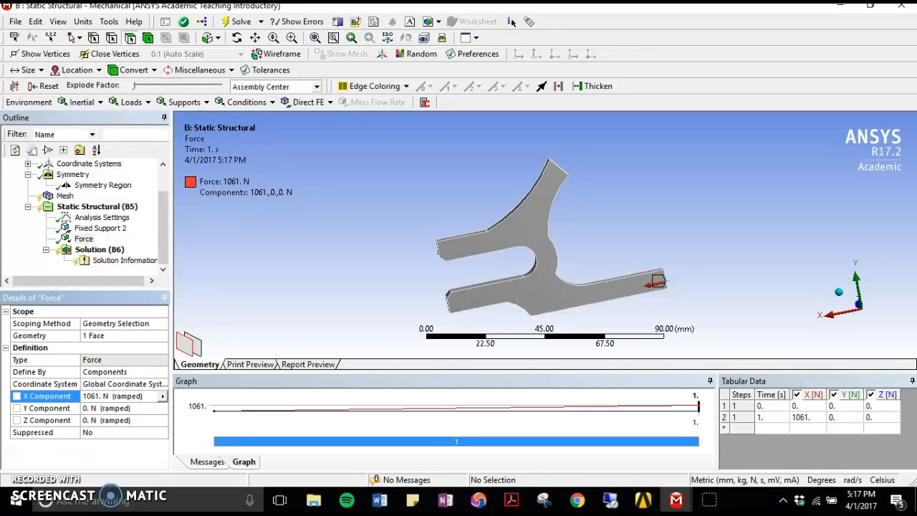
{"action": "middle_click_drag", "start_coordinate": [485, 231], "coordinate": [504, 211]}
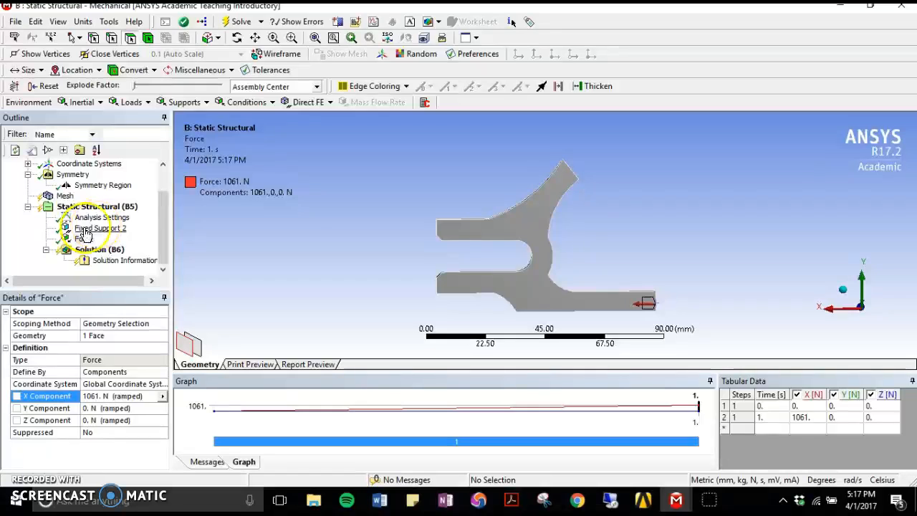
{"action": "middle_click_drag", "start_coordinate": [491, 215], "coordinate": [564, 184]}
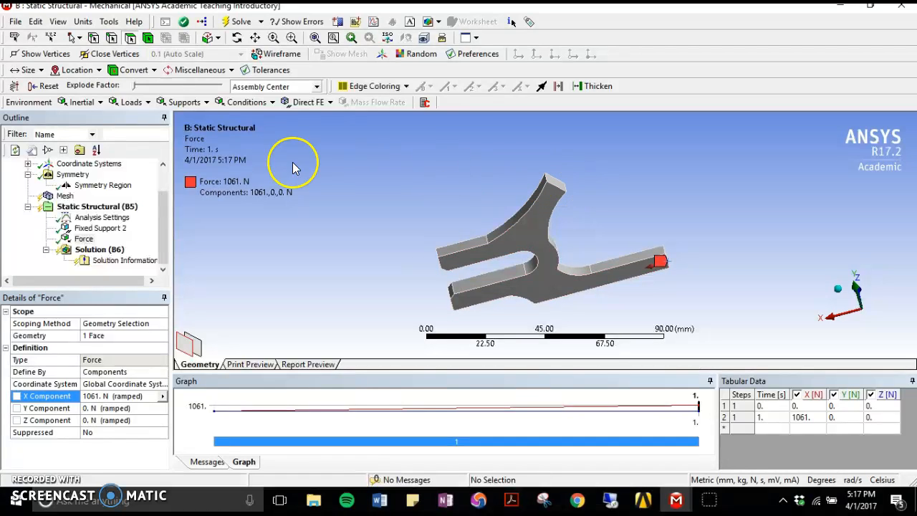
{"action": "left_click", "coordinate": [180, 103]}
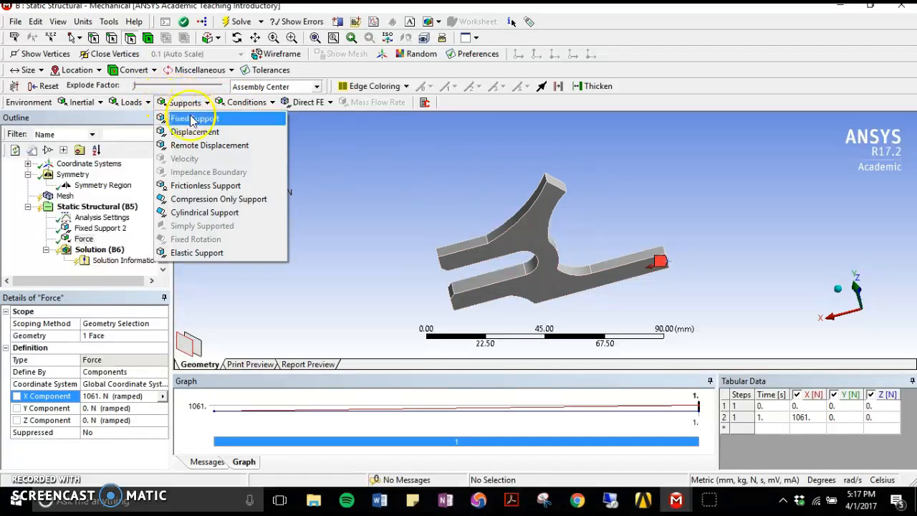
{"action": "left_click", "coordinate": [130, 107]}
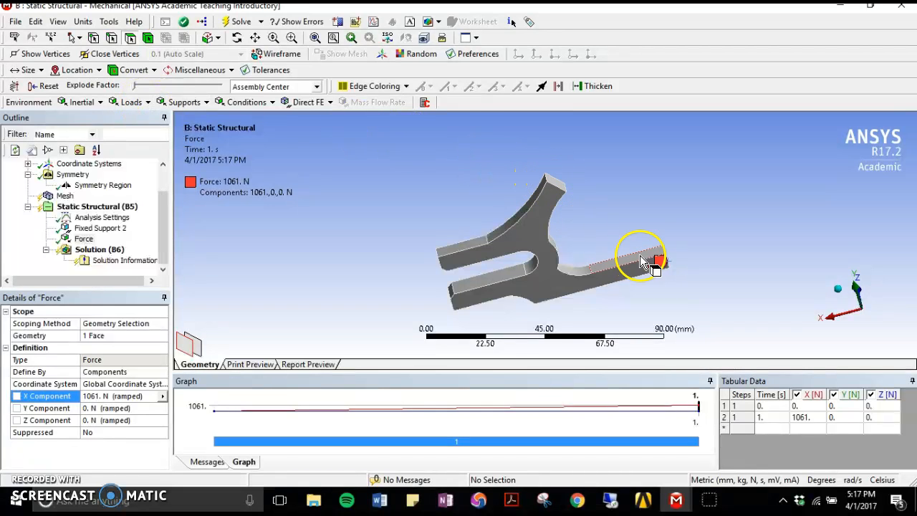
- Add a second force load and set its magnitude to 750 N
{"action": "mouse_move", "coordinate": [539, 266]}
{"action": "middle_mouse_down"}
{"action": "mouse_move", "coordinate": [606, 232]}
{"action": "mouse_move", "coordinate": [526, 264]}
{"action": "middle_mouse_up"}
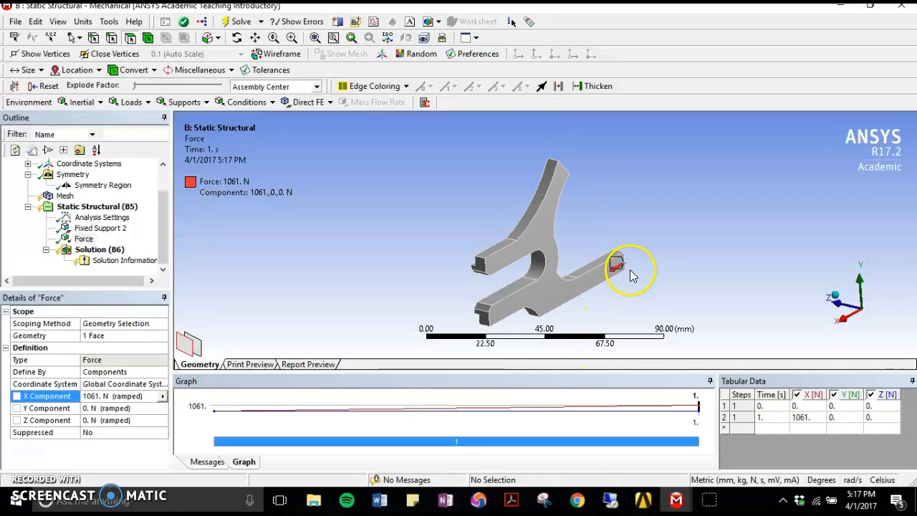
{"action": "middle_click_drag", "start_coordinate": [642, 214], "coordinate": [512, 223]}
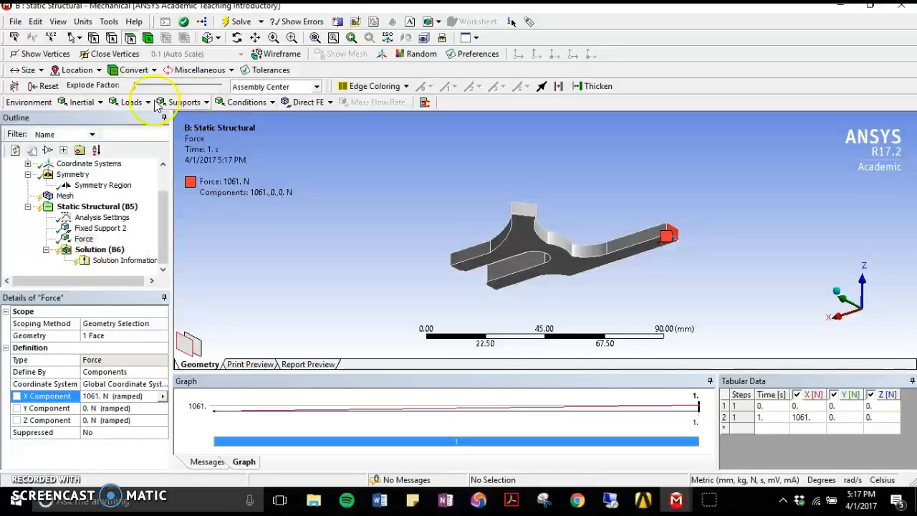
{"action": "left_click", "coordinate": [133, 102]}
{"action": "left_click", "coordinate": [132, 158]}
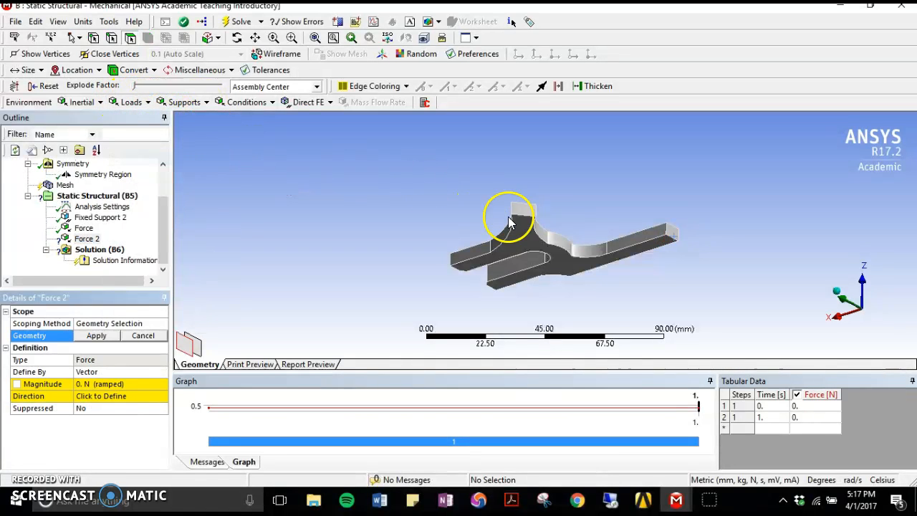
{"action": "left_click", "coordinate": [527, 210]}
{"action": "middle_click_drag", "start_coordinate": [430, 328], "coordinate": [404, 296]}
{"action": "left_click", "coordinate": [97, 387]}
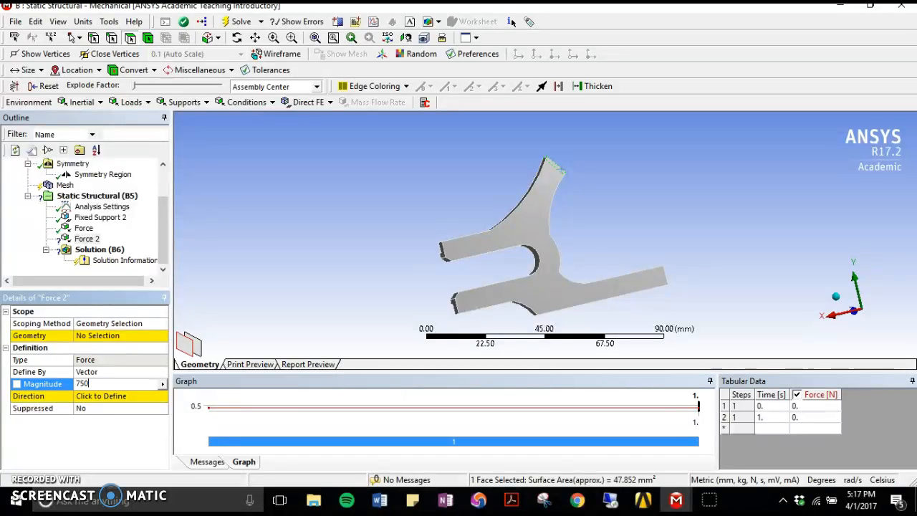
{"action": "type", "text": "750"}
{"action": "key", "text": "Return"}
{"action": "left_click", "coordinate": [290, 407]}
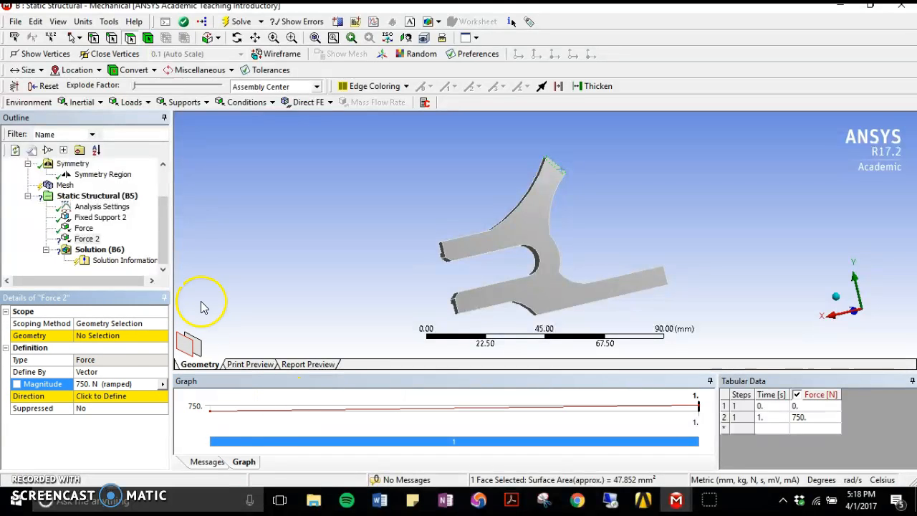
- Scope the second force to the end face of the upper angled arm and set its direction normal to that face
{"action": "left_click", "coordinate": [115, 335]}
{"action": "left_click", "coordinate": [118, 336]}
{"action": "middle_click_drag", "start_coordinate": [436, 222], "coordinate": [332, 242]}
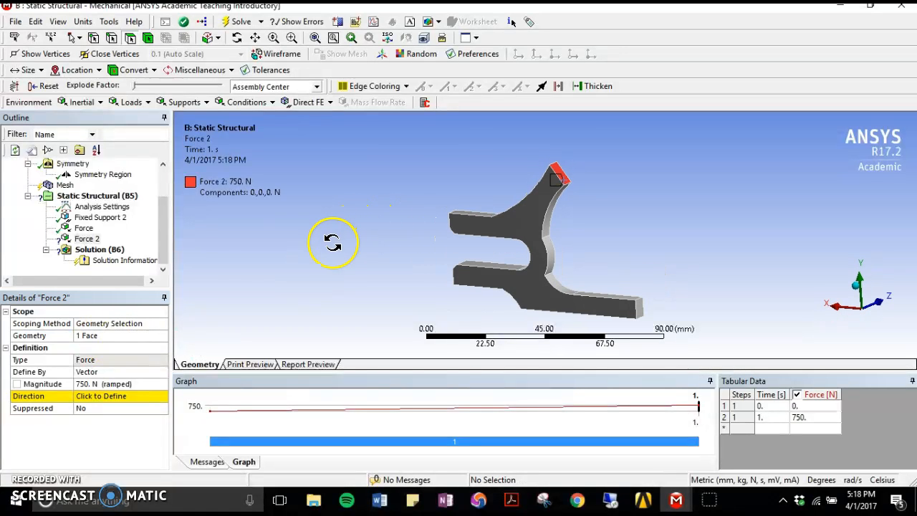
{"action": "left_click", "coordinate": [111, 397]}
{"action": "middle_click_drag", "start_coordinate": [492, 198], "coordinate": [515, 194]}
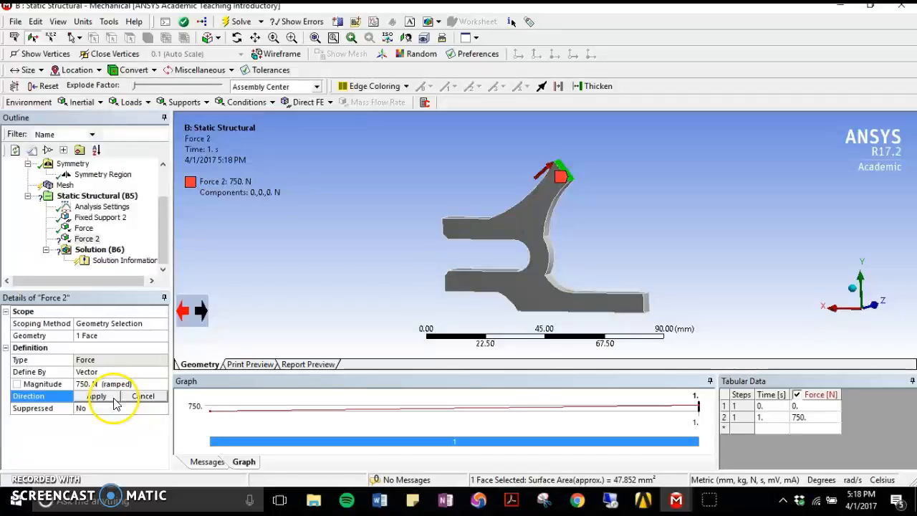
{"action": "left_click", "coordinate": [98, 396]}
{"action": "left_click", "coordinate": [119, 398]}
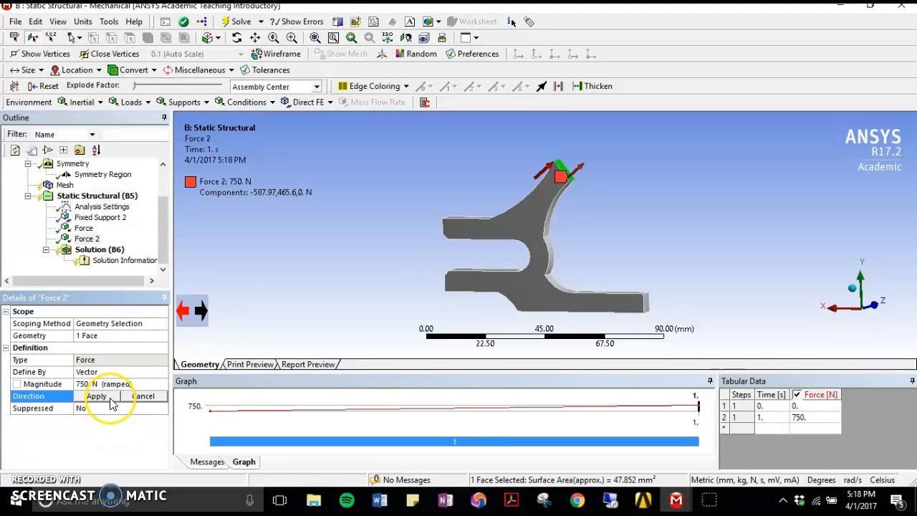
{"action": "left_click", "coordinate": [107, 399]}
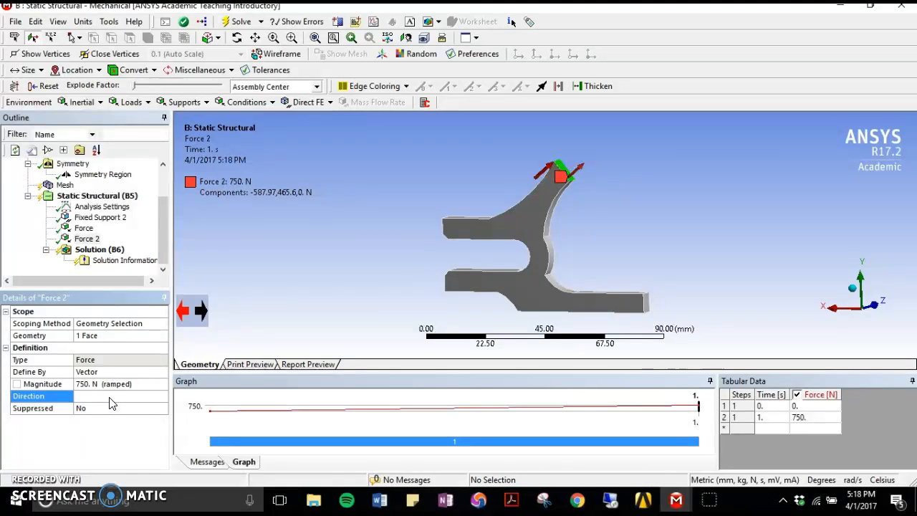
- Reverse the upper arm's force by setting its magnitude to -750 N
{"action": "left_click", "coordinate": [107, 385]}
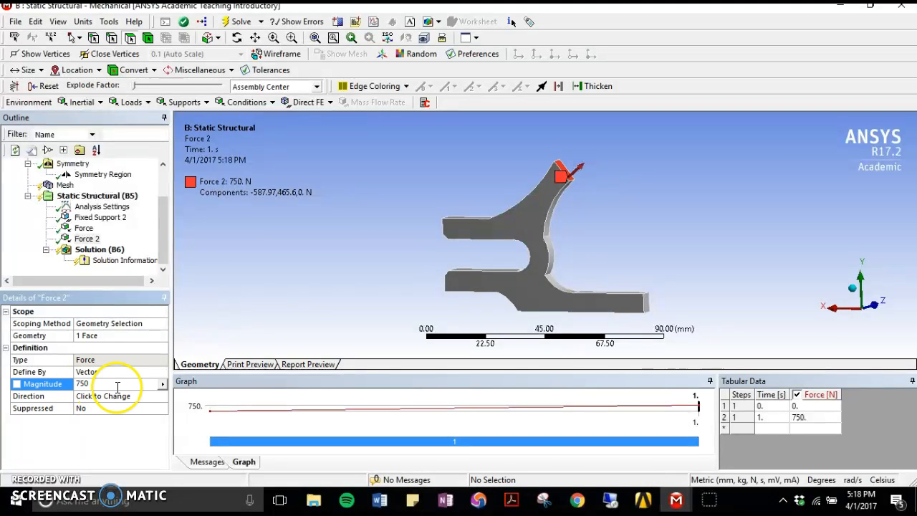
{"action": "type", "text": "-"}
{"action": "key", "text": "Return"}
{"action": "middle_click_drag", "start_coordinate": [471, 242], "coordinate": [522, 227]}
- Solve the analysis, then add an Equivalent (von-Mises) stress result and evaluate it
{"action": "left_click", "coordinate": [226, 21]}
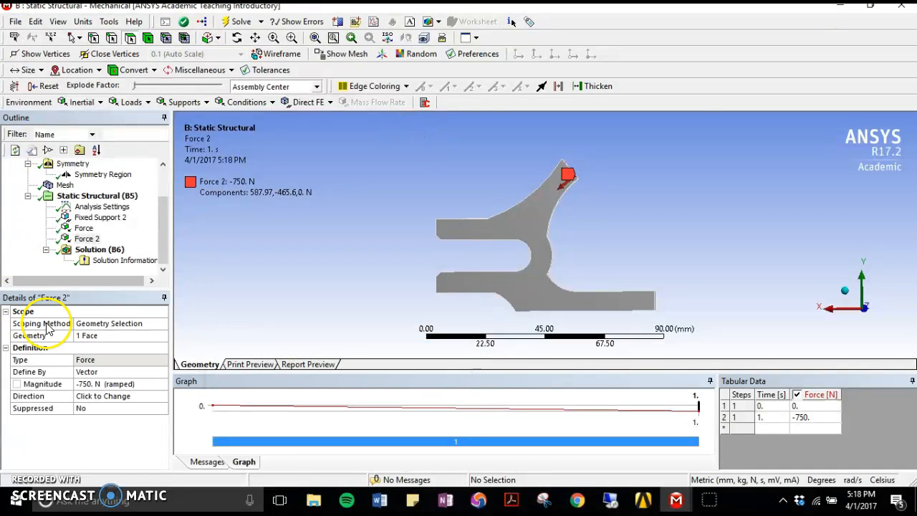
{"action": "left_click", "coordinate": [94, 250]}
{"action": "left_click", "coordinate": [178, 103]}
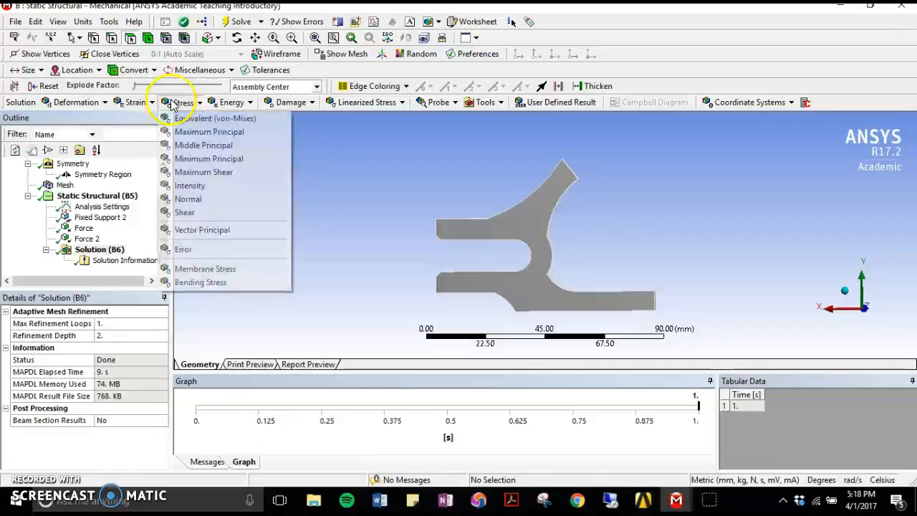
{"action": "left_click", "coordinate": [180, 103]}
{"action": "left_click", "coordinate": [180, 102]}
{"action": "left_click", "coordinate": [181, 118]}
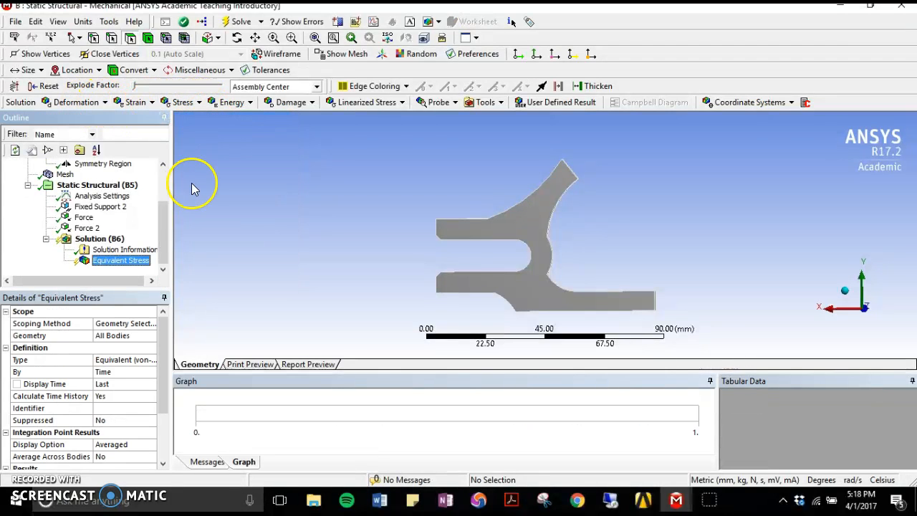
{"action": "right_click", "coordinate": [115, 260]}
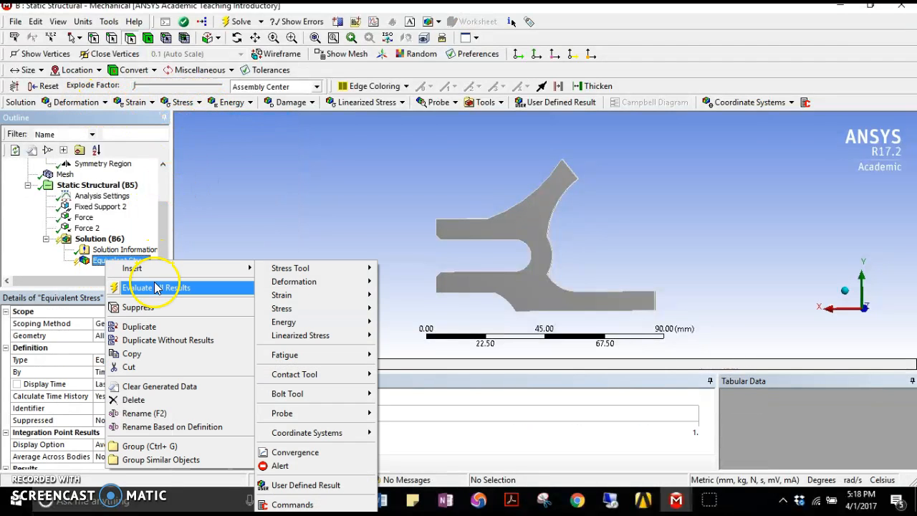
{"action": "left_click", "coordinate": [161, 288]}
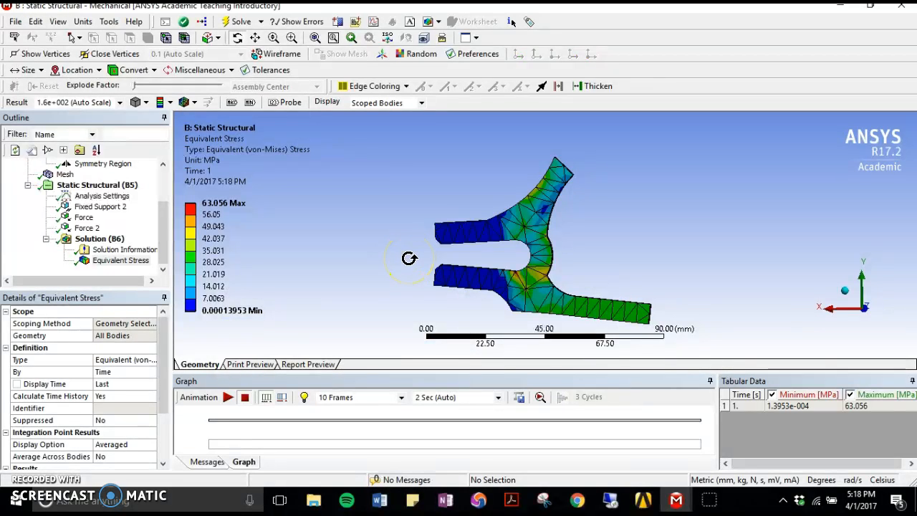
- Examine the equivalent stress contours and the peak stress location around the axle slot
{"action": "left_click_drag", "start_coordinate": [454, 270], "coordinate": [476, 197]}
{"action": "scroll", "coordinate": [571, 283], "scroll_direction": "up", "scroll_amount": 5}
{"action": "left_click_drag", "start_coordinate": [571, 283], "coordinate": [542, 259]}
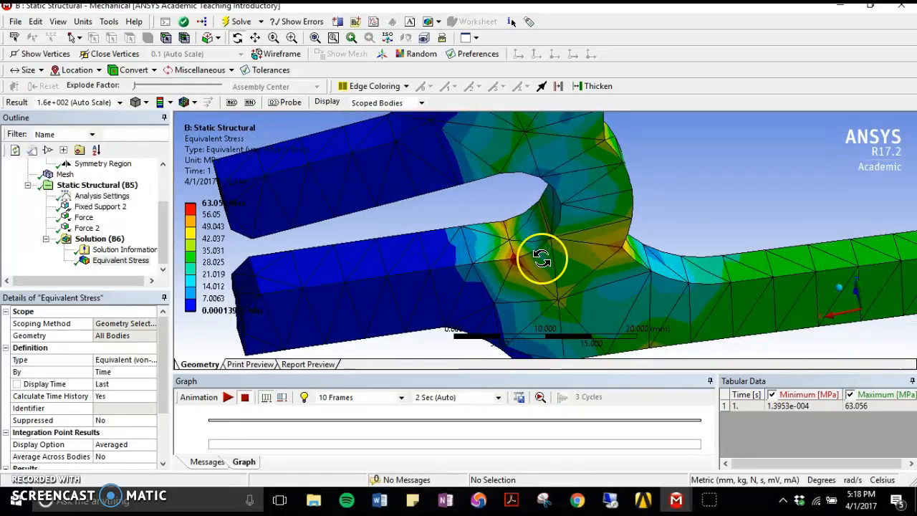
{"action": "scroll", "coordinate": [557, 274], "scroll_direction": "up", "scroll_amount": 5}
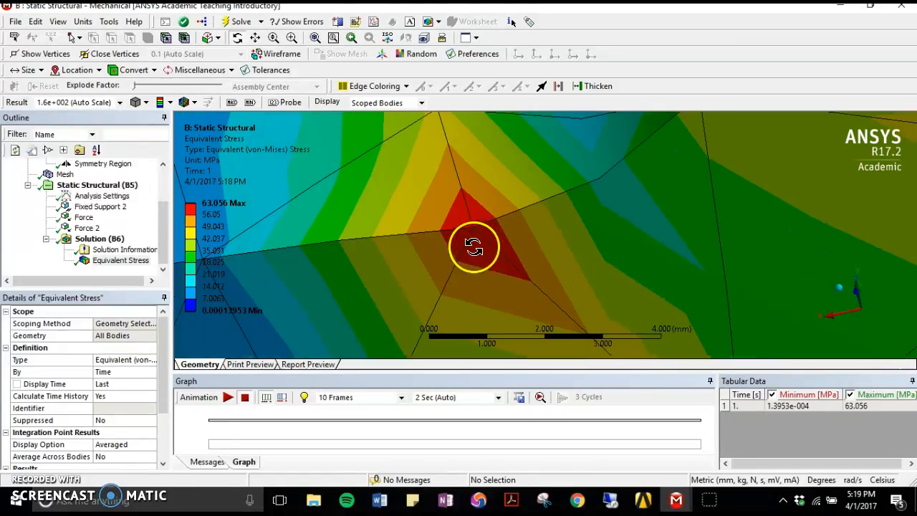
{"action": "scroll", "coordinate": [473, 247], "scroll_direction": "down", "scroll_amount": 5}
{"action": "left_click_drag", "start_coordinate": [564, 239], "coordinate": [608, 266]}
{"action": "scroll", "coordinate": [115, 215], "scroll_direction": "up", "scroll_amount": 2}
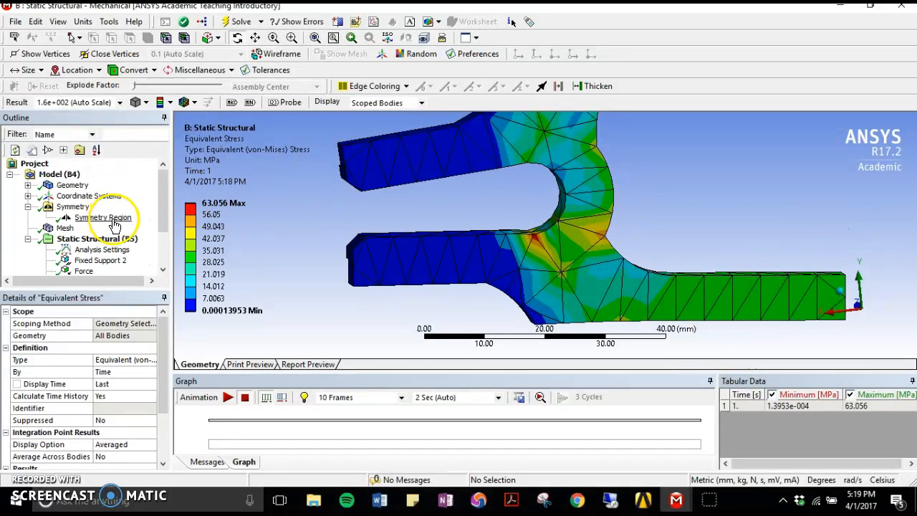
- Set the mesh sizing's Relevance Center to Fine and widen the mesh details area
{"action": "left_click", "coordinate": [64, 228]}
{"action": "scroll", "coordinate": [94, 215], "scroll_direction": "down", "scroll_amount": 2}
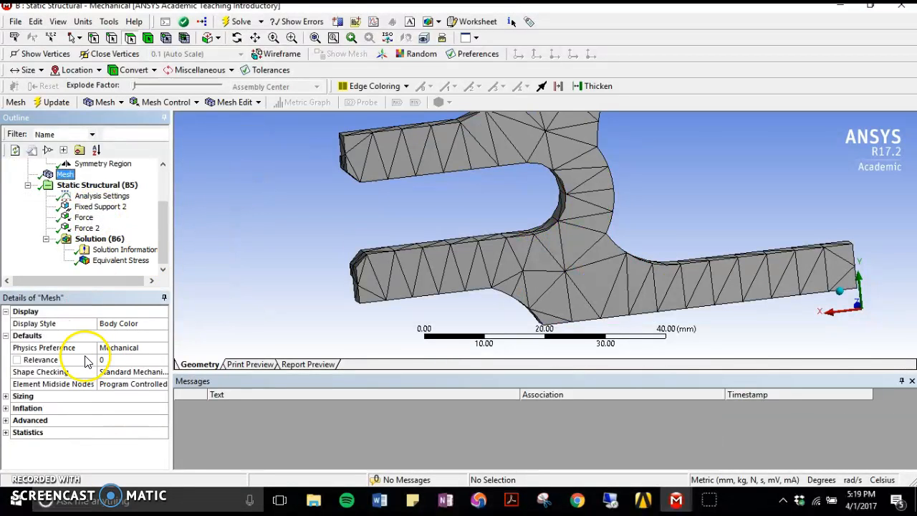
{"action": "left_click", "coordinate": [6, 395]}
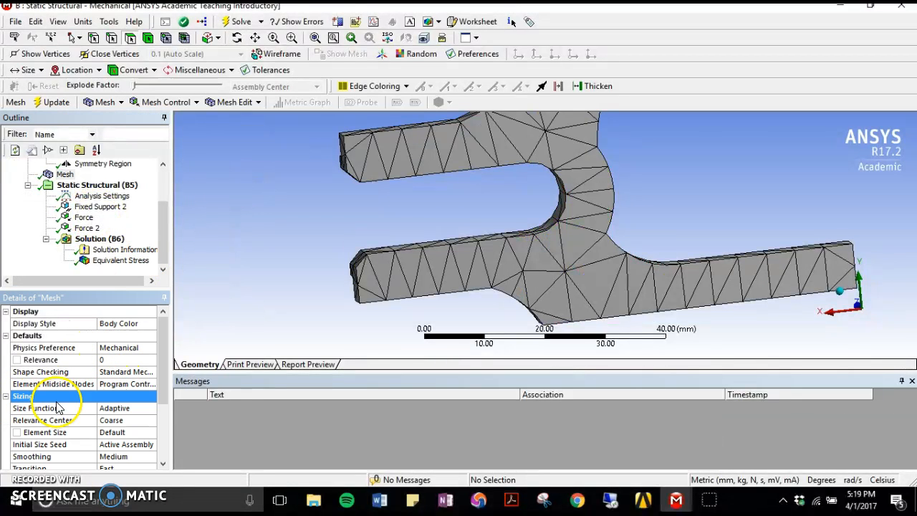
{"action": "left_click", "coordinate": [143, 410]}
{"action": "left_click", "coordinate": [150, 409]}
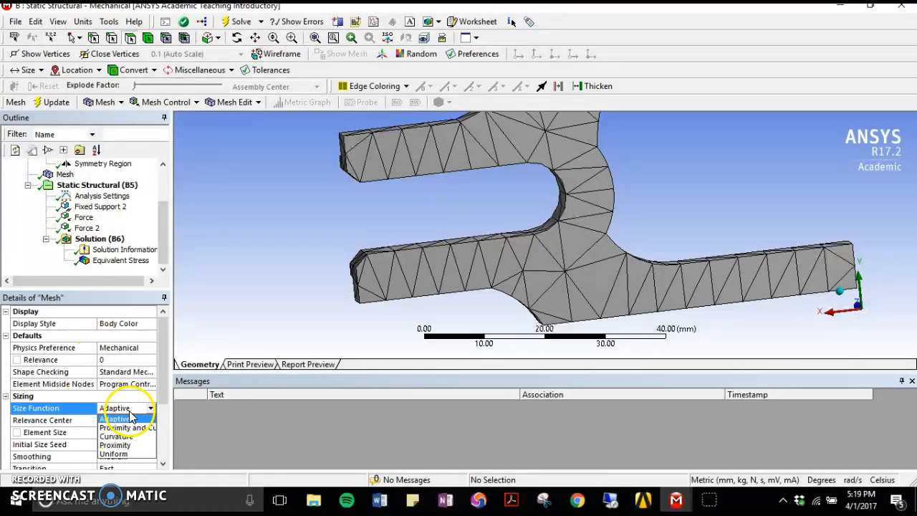
{"action": "left_click", "coordinate": [71, 384]}
{"action": "left_click", "coordinate": [130, 422]}
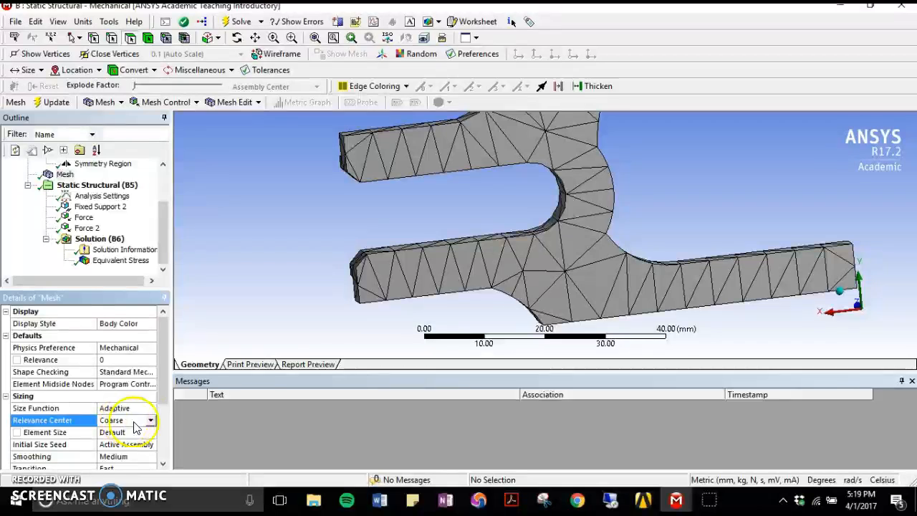
{"action": "left_click", "coordinate": [151, 422]}
{"action": "left_click", "coordinate": [115, 440]}
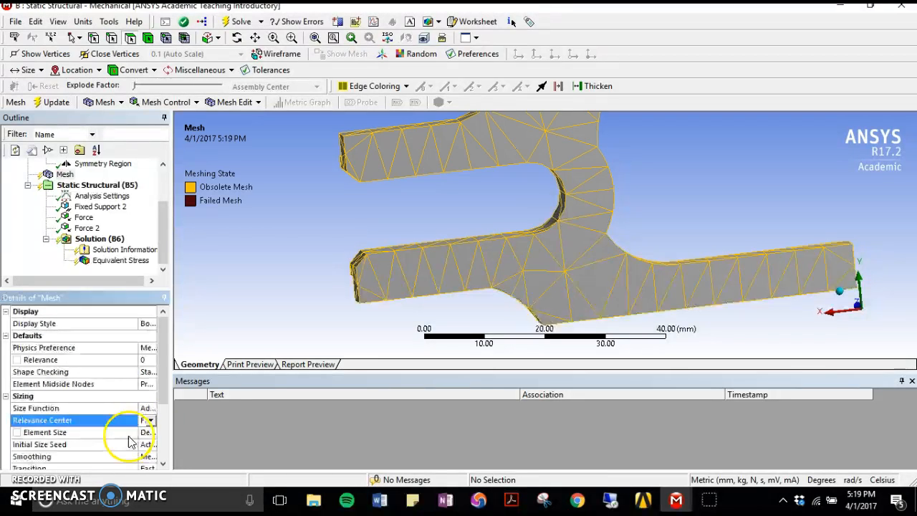
{"action": "left_click_drag", "start_coordinate": [172, 400], "coordinate": [218, 399]}
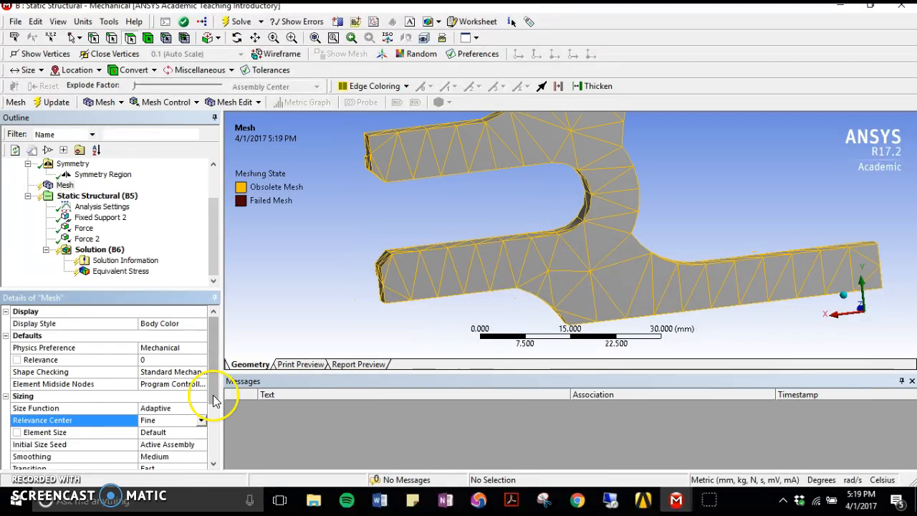
- Raise the mesh Relevance to 100 and solve the analysis again with the refined mesh
{"action": "left_click", "coordinate": [151, 359]}
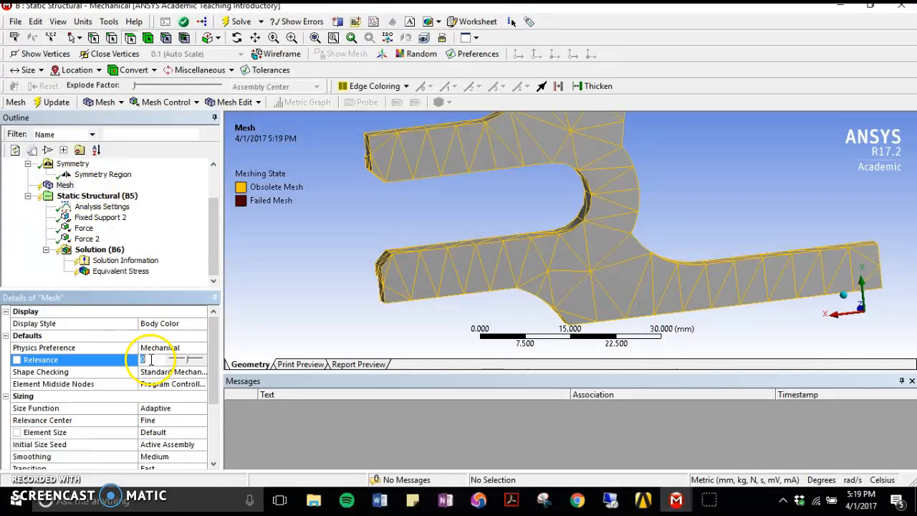
{"action": "left_click_drag", "start_coordinate": [188, 363], "coordinate": [222, 361]}
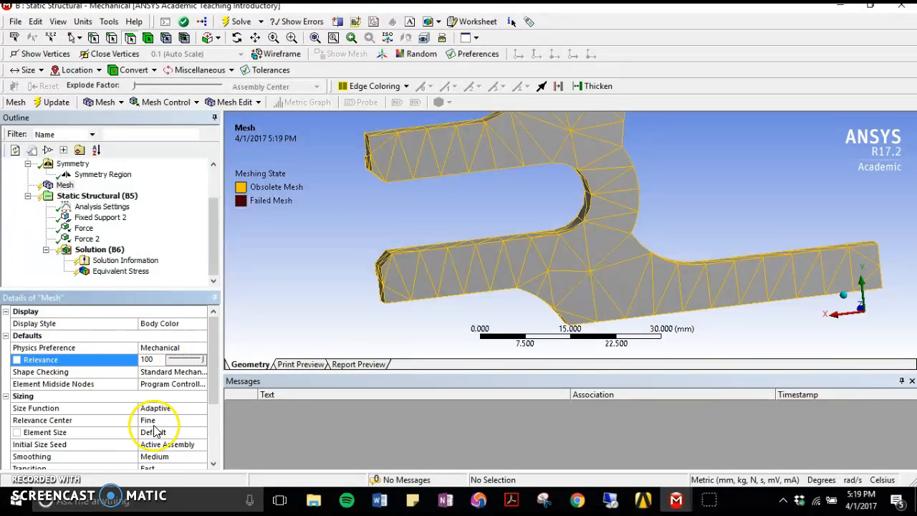
{"action": "left_click", "coordinate": [241, 21]}
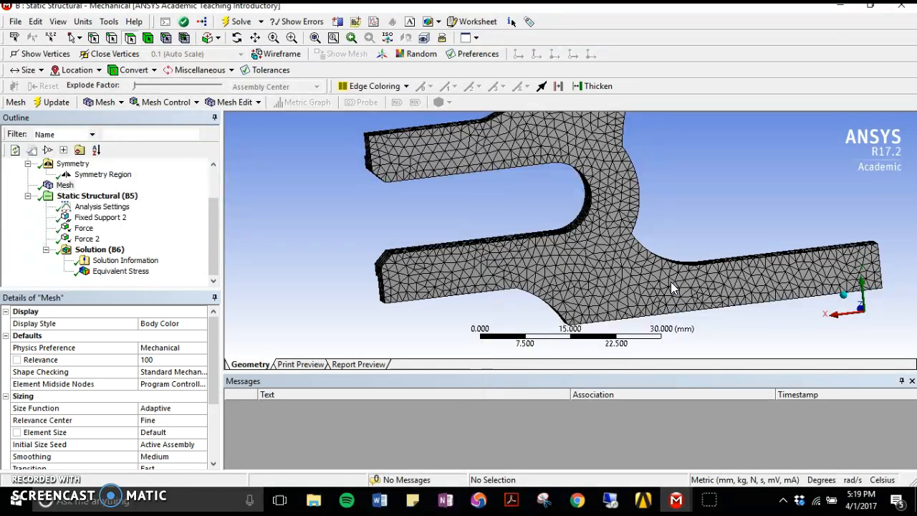
- Display the equivalent stress result for the refined mesh and examine the stress concentration in the dropout's inner corners
{"action": "middle_click_drag", "start_coordinate": [352, 239], "coordinate": [409, 236]}
{"action": "left_click", "coordinate": [100, 270]}
{"action": "middle_click_drag", "start_coordinate": [352, 210], "coordinate": [338, 180]}
{"action": "middle_click_drag", "start_coordinate": [539, 207], "coordinate": [509, 233]}
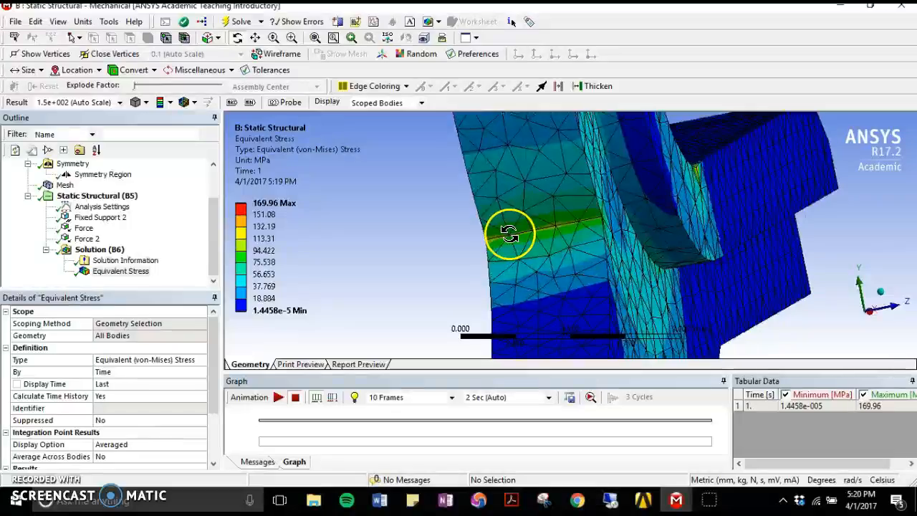
{"action": "middle_click_drag", "start_coordinate": [539, 198], "coordinate": [642, 252]}
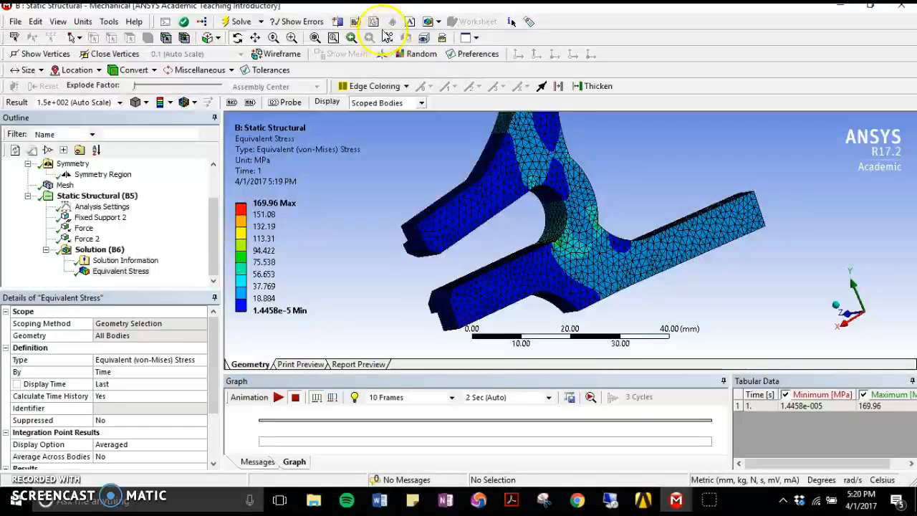
- Cut the stress result with a section plane drawn diagonally across the axle slot's closed end and inspect the cut
{"action": "left_click", "coordinate": [343, 22]}
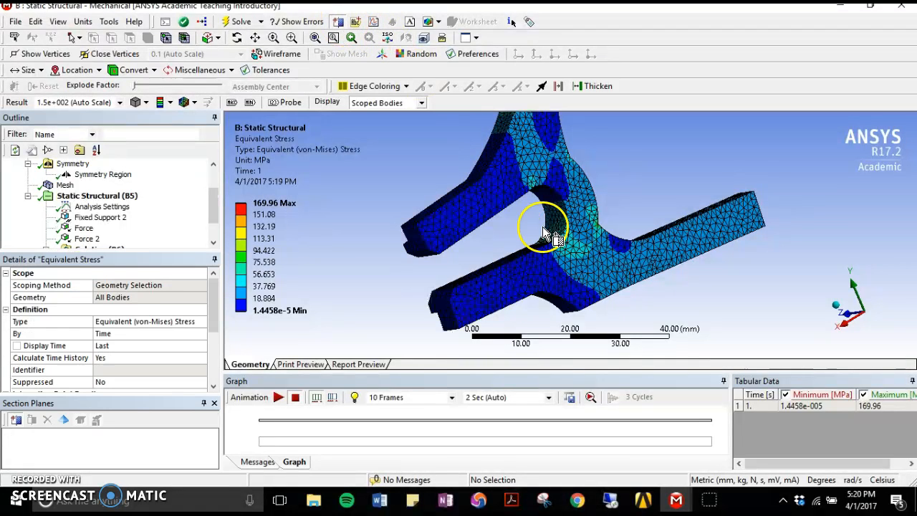
{"action": "left_click_drag", "start_coordinate": [543, 228], "coordinate": [585, 280]}
{"action": "middle_click_drag", "start_coordinate": [547, 255], "coordinate": [508, 260]}
{"action": "left_click_drag", "start_coordinate": [509, 260], "coordinate": [444, 263]}
{"action": "right_click_drag", "start_coordinate": [530, 219], "coordinate": [631, 265]}
{"action": "mouse_move", "coordinate": [530, 182]}
{"action": "middle_mouse_down"}
{"action": "mouse_move", "coordinate": [537, 195]}
{"action": "mouse_move", "coordinate": [538, 180]}
{"action": "middle_mouse_up"}
{"action": "scroll", "coordinate": [538, 194], "scroll_direction": "down", "scroll_amount": 4}
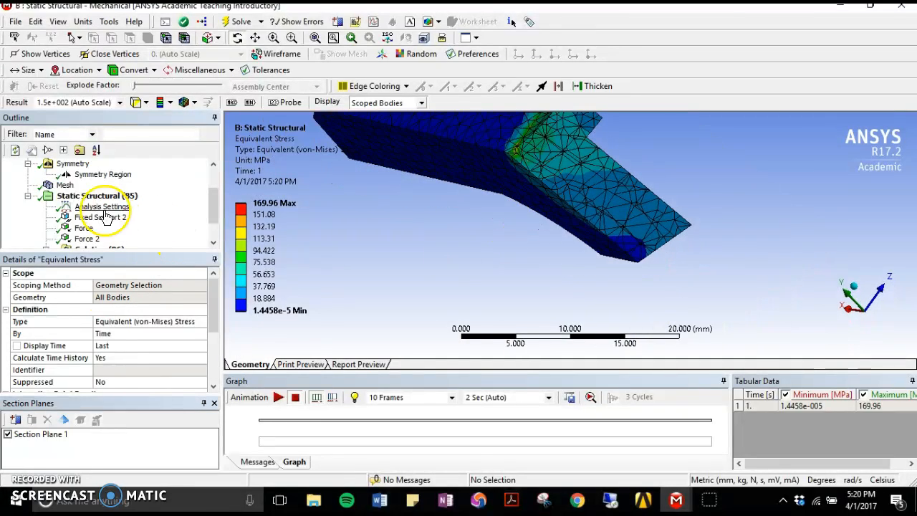
- Show the mesh's node and element statistics and set the Mesh Metric to Element Quality
{"action": "left_click", "coordinate": [63, 184]}
{"action": "left_click_drag", "start_coordinate": [212, 319], "coordinate": [211, 379]}
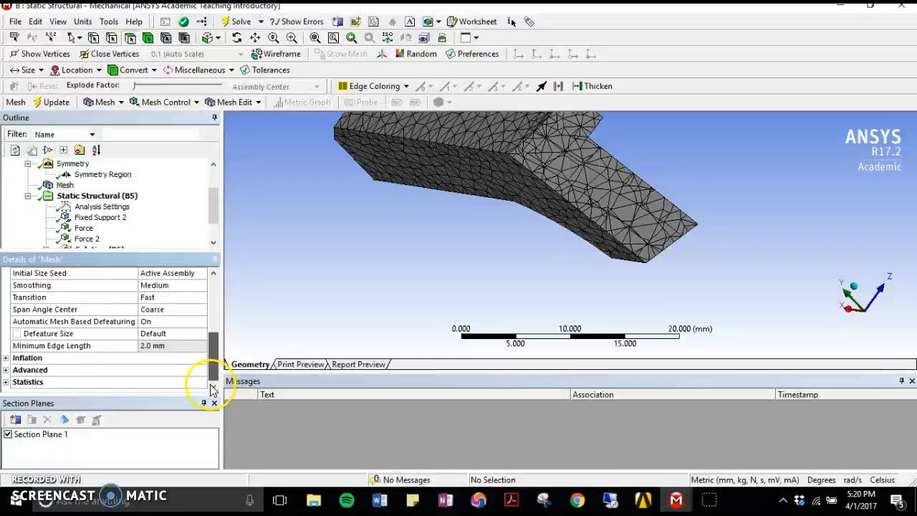
{"action": "left_click", "coordinate": [21, 380]}
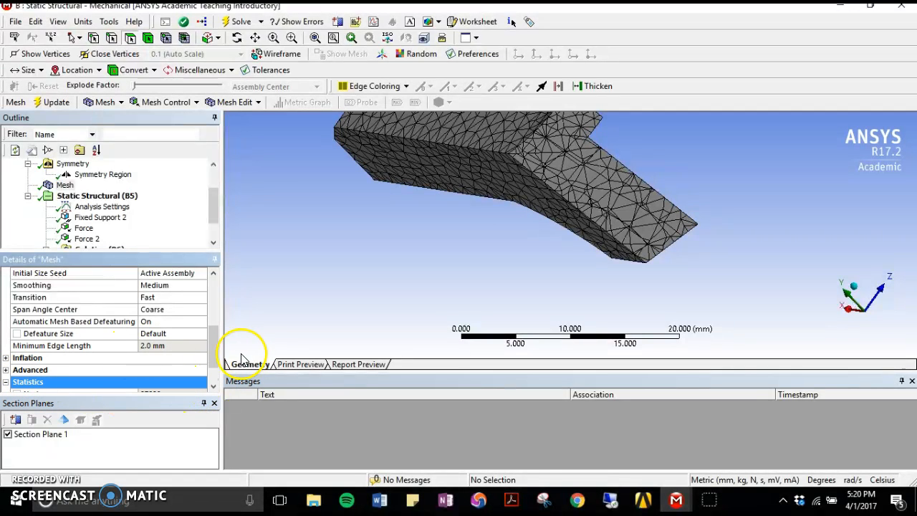
{"action": "left_click_drag", "start_coordinate": [212, 359], "coordinate": [208, 383]}
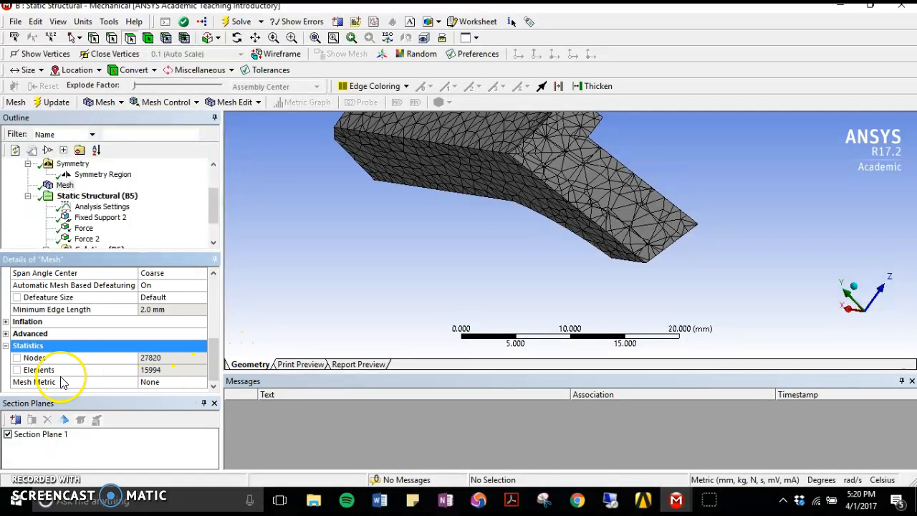
{"action": "left_click", "coordinate": [163, 385]}
{"action": "left_click", "coordinate": [201, 382]}
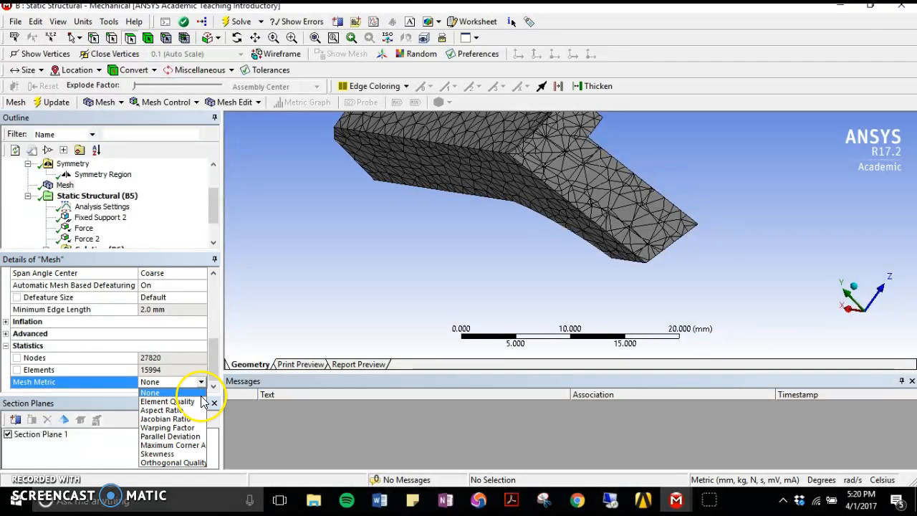
{"action": "left_click", "coordinate": [172, 402]}
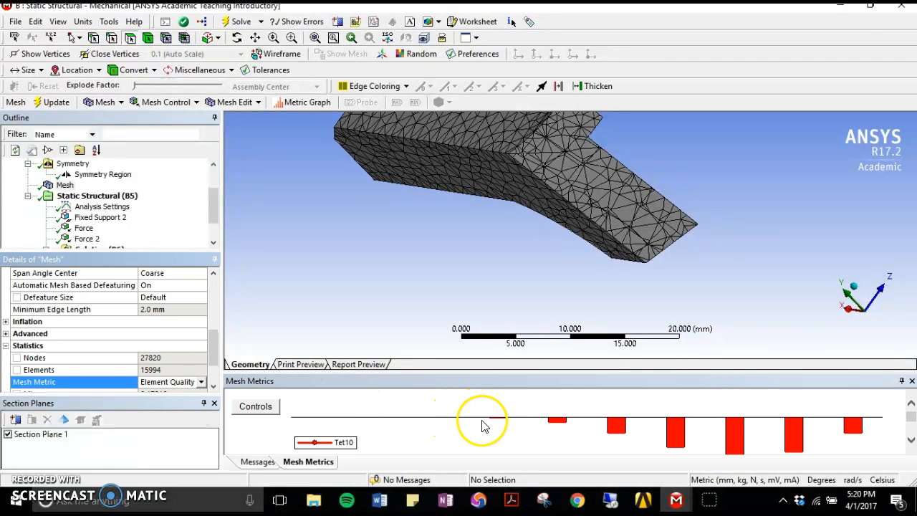
- Enlarge the mesh metrics chart and examine the element quality distribution, its statistics and the mesh on the cut face
{"action": "left_click_drag", "start_coordinate": [486, 370], "coordinate": [502, 225]}
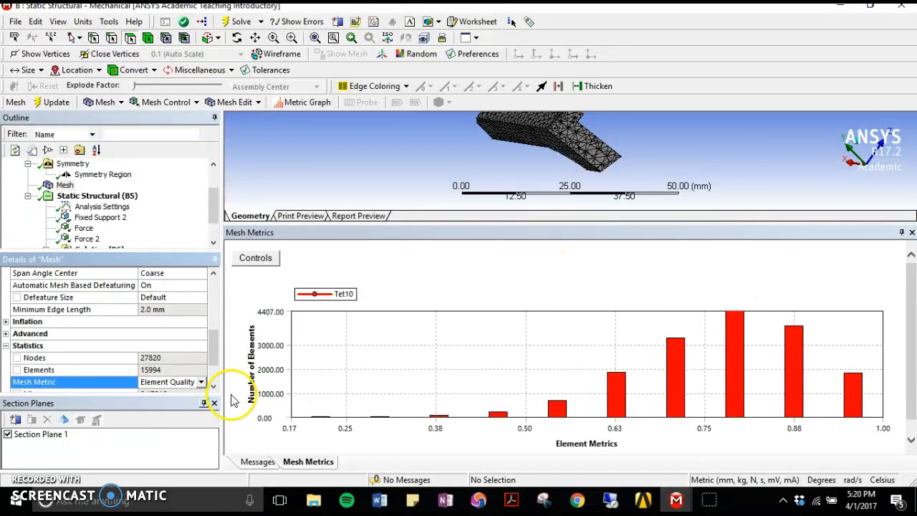
{"action": "scroll", "coordinate": [191, 360], "scroll_direction": "down", "scroll_amount": 2}
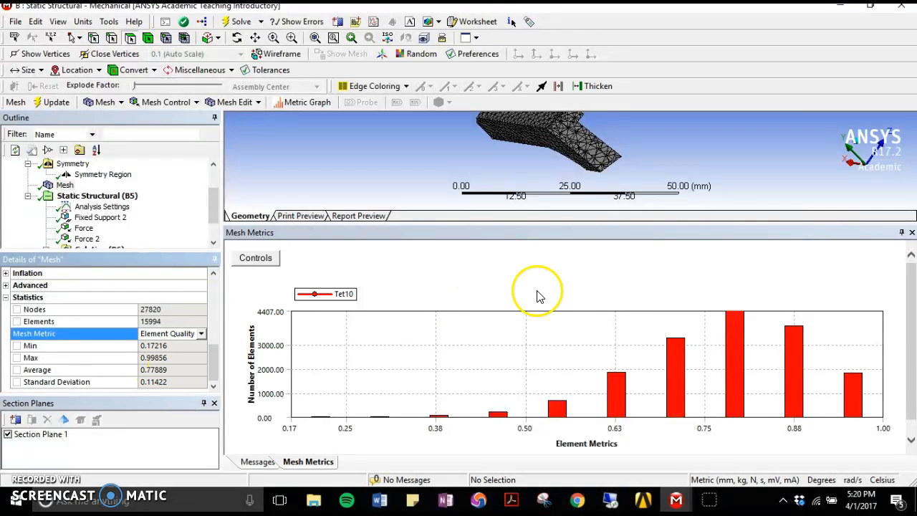
{"action": "mouse_move", "coordinate": [607, 154]}
{"action": "middle_mouse_down"}
{"action": "mouse_move", "coordinate": [594, 160]}
{"action": "mouse_move", "coordinate": [590, 143]}
{"action": "mouse_move", "coordinate": [594, 151]}
{"action": "middle_mouse_up"}
{"action": "scroll", "coordinate": [580, 147], "scroll_direction": "up", "scroll_amount": 5}
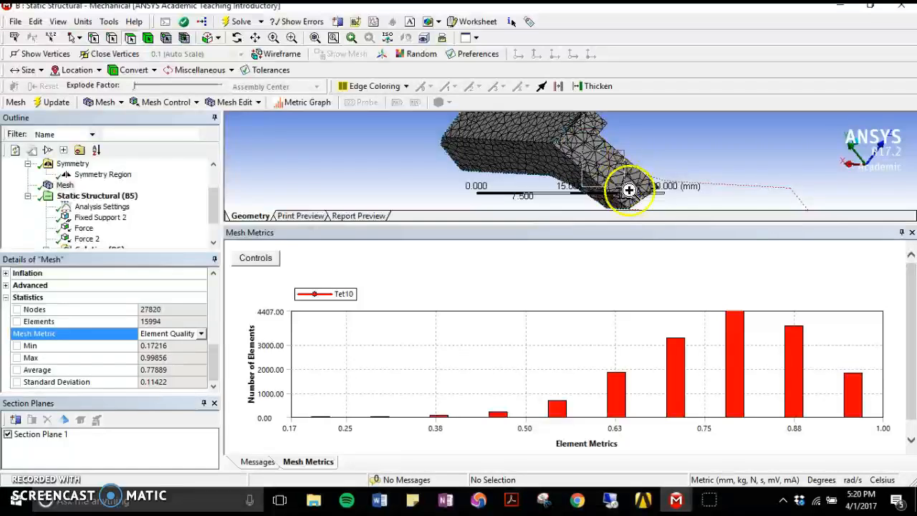
{"action": "scroll", "coordinate": [595, 162], "scroll_direction": "up", "scroll_amount": 2}
{"action": "scroll", "coordinate": [569, 173], "scroll_direction": "down", "scroll_amount": 4}
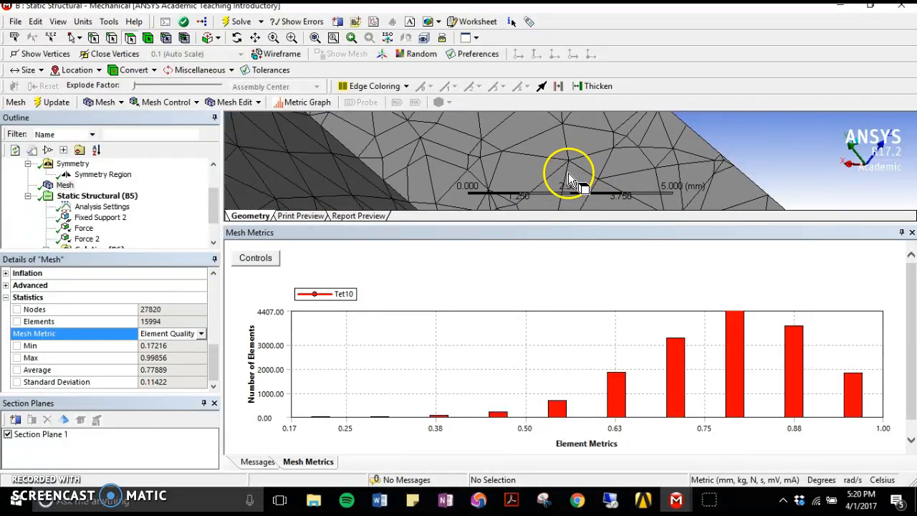
{"action": "middle_click_drag", "start_coordinate": [569, 170], "coordinate": [582, 167]}
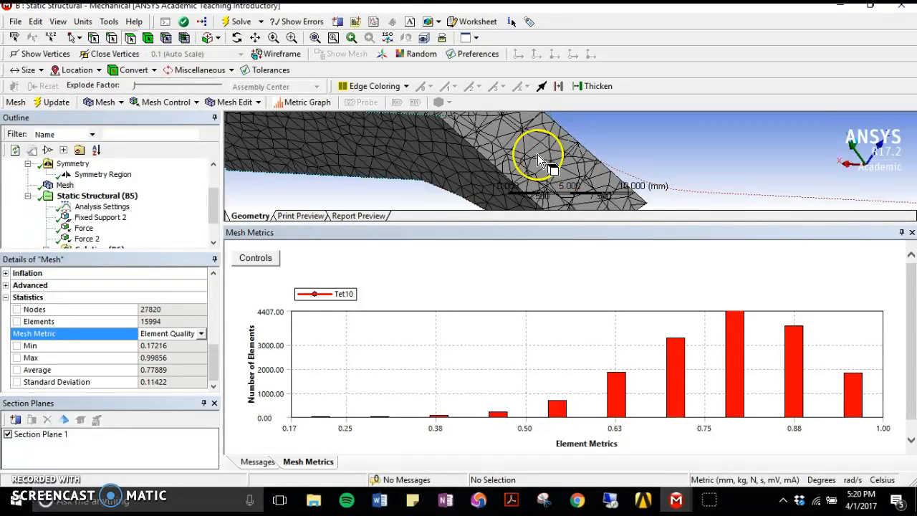
- Shrink the mesh metrics chart to enlarge the model view and inspect the mesh of the whole sectioned dropout
{"action": "scroll", "coordinate": [210, 205], "scroll_direction": "down", "scroll_amount": 1}
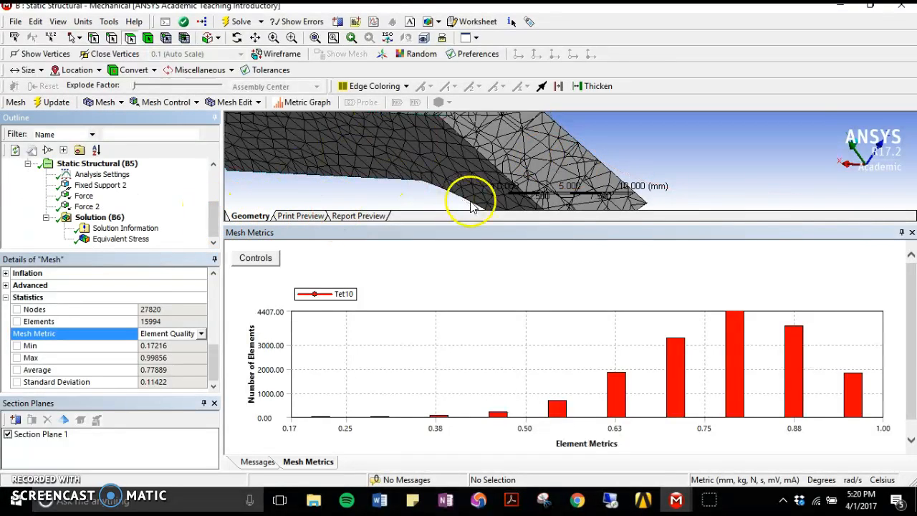
{"action": "left_click_drag", "start_coordinate": [477, 224], "coordinate": [487, 358]}
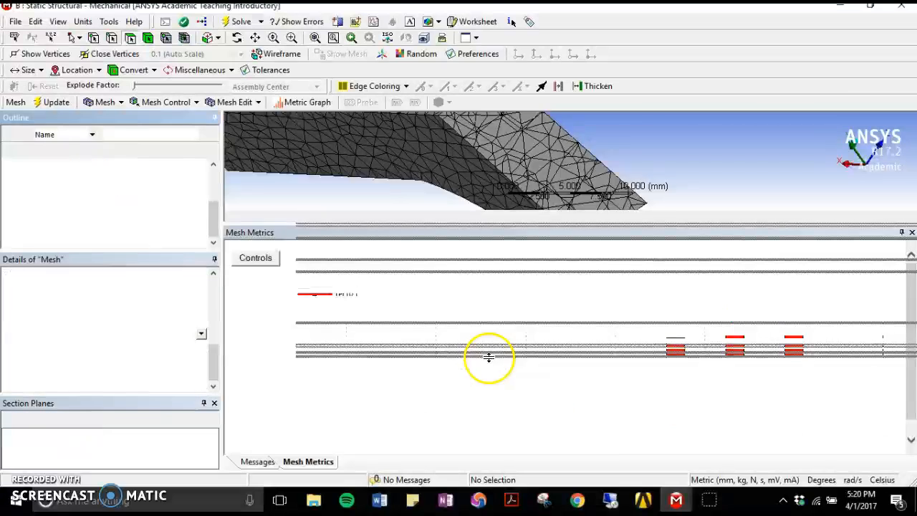
{"action": "scroll", "coordinate": [456, 258], "scroll_direction": "down", "scroll_amount": 5}
{"action": "middle_click_drag", "start_coordinate": [459, 255], "coordinate": [448, 216]}
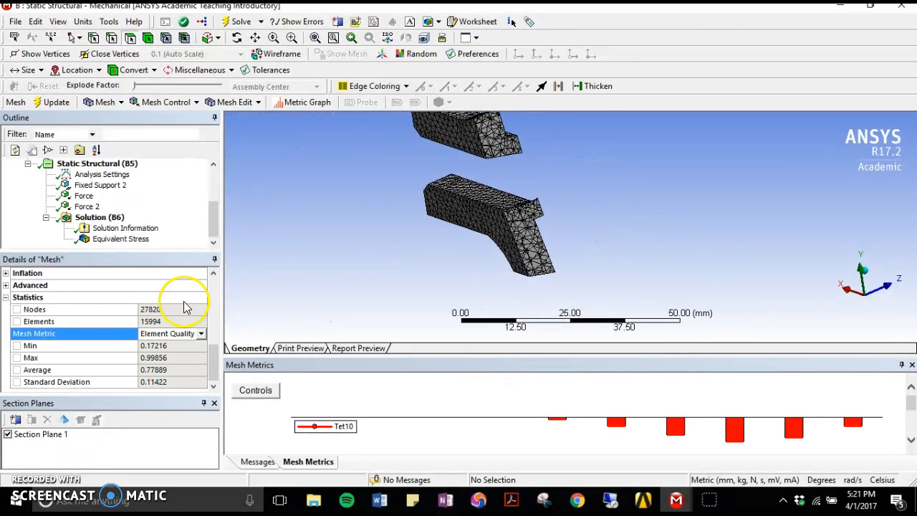